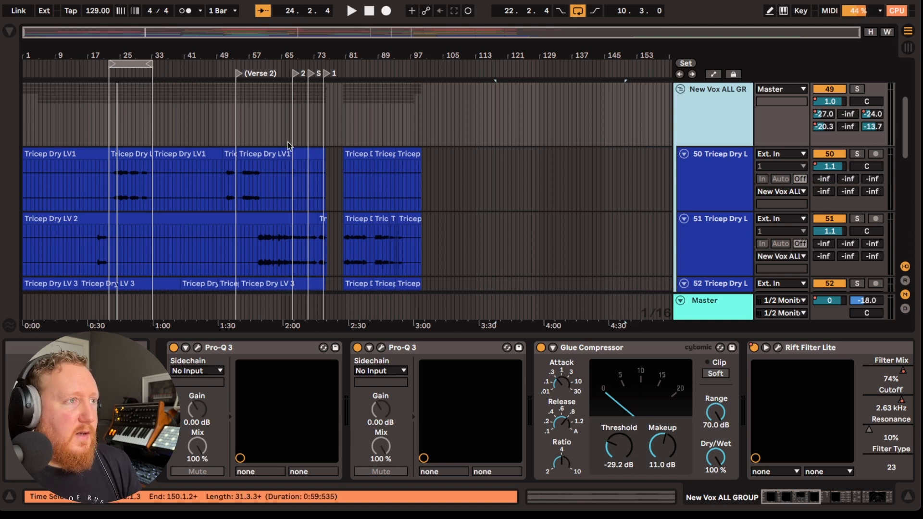
# Inspect the effects on dry lead vocal tracks 50 and 52.
pyautogui.click(724, 193)
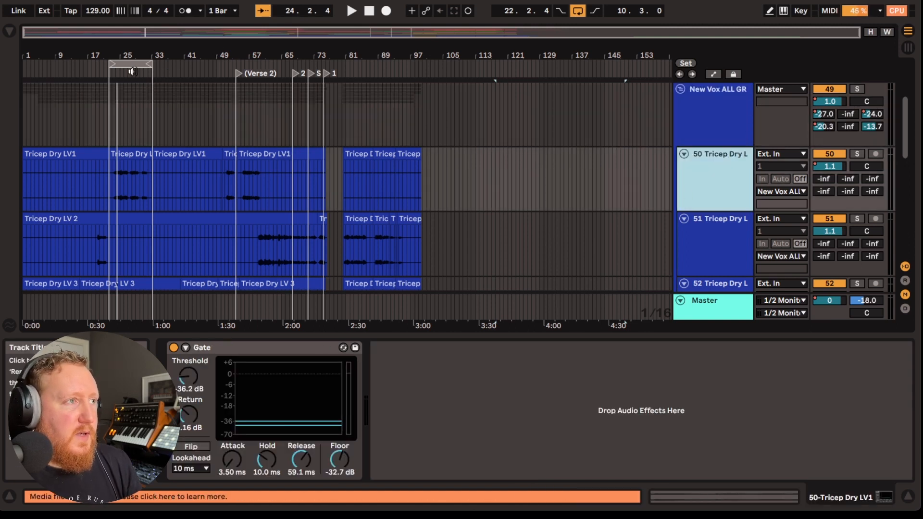
pyautogui.scroll(-3, 119, 189)
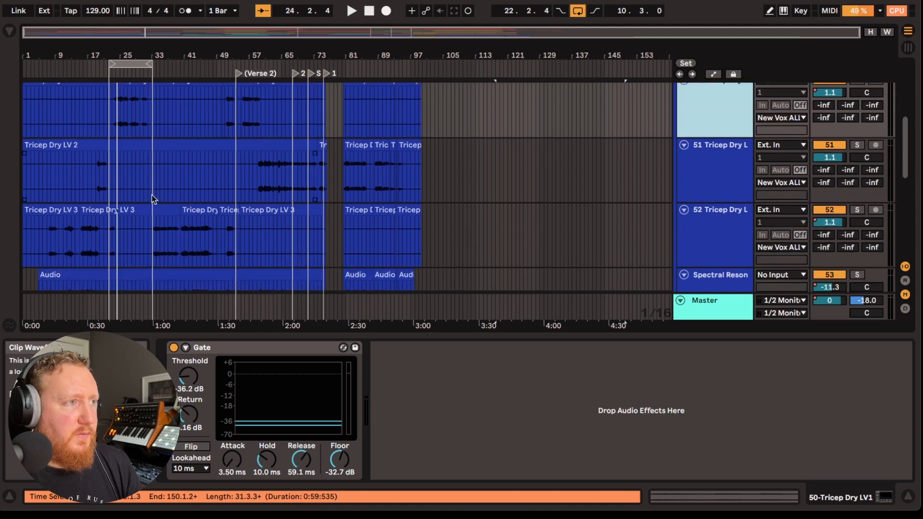
pyautogui.click(702, 210)
pyautogui.scroll(-3, 702, 209)
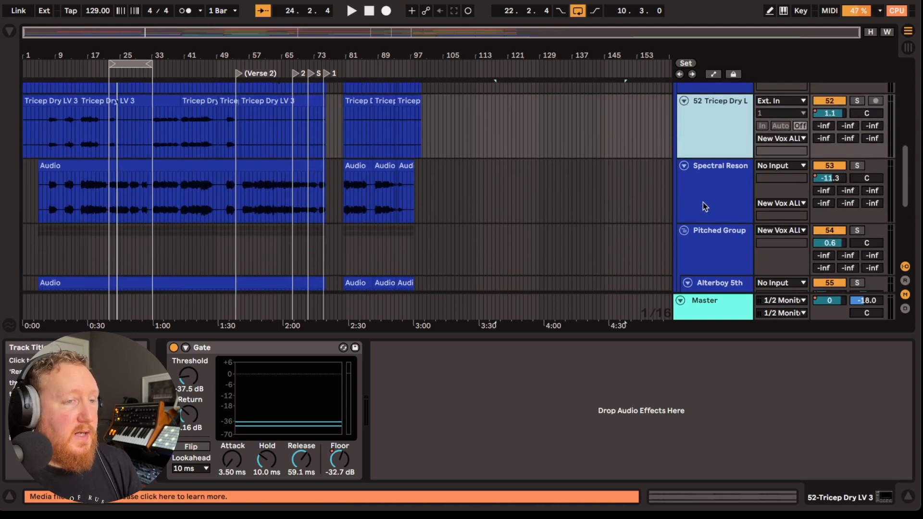
# Open the Little AlterBoy plug-in on the Alterboy 5th track and move its window off the arrangement.
pyautogui.scroll(-3, 703, 210)
pyautogui.click(712, 144)
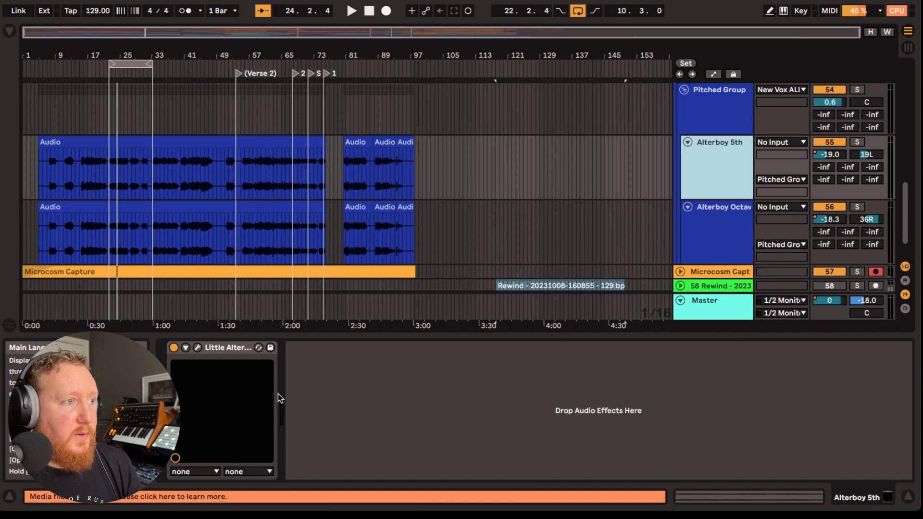
pyautogui.click(197, 347)
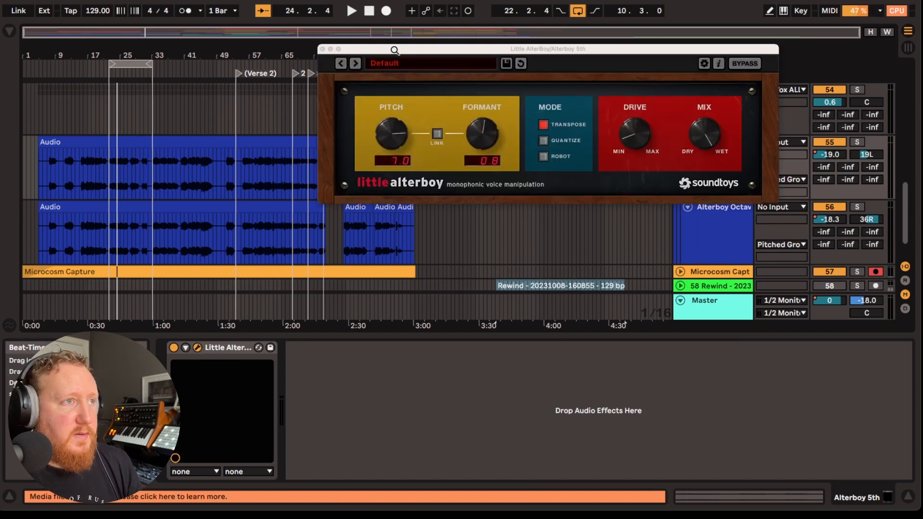
pyautogui.moveTo(394, 50); pyautogui.dragTo(867, 173)
# Play the arrangement and place the Little AlterBoy window below the vocal tracks.
pyautogui.scroll(8, 715, 165)
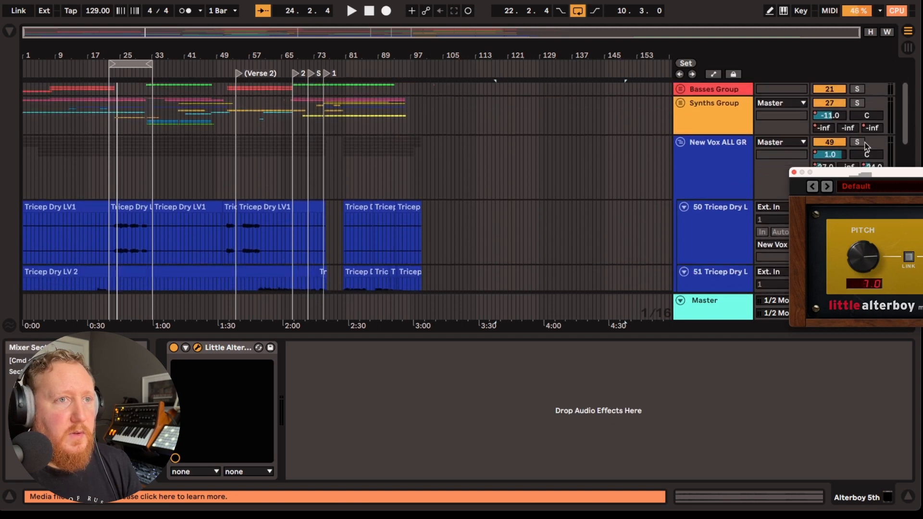
pyautogui.scroll(-8, 414, 185)
pyautogui.press('space')
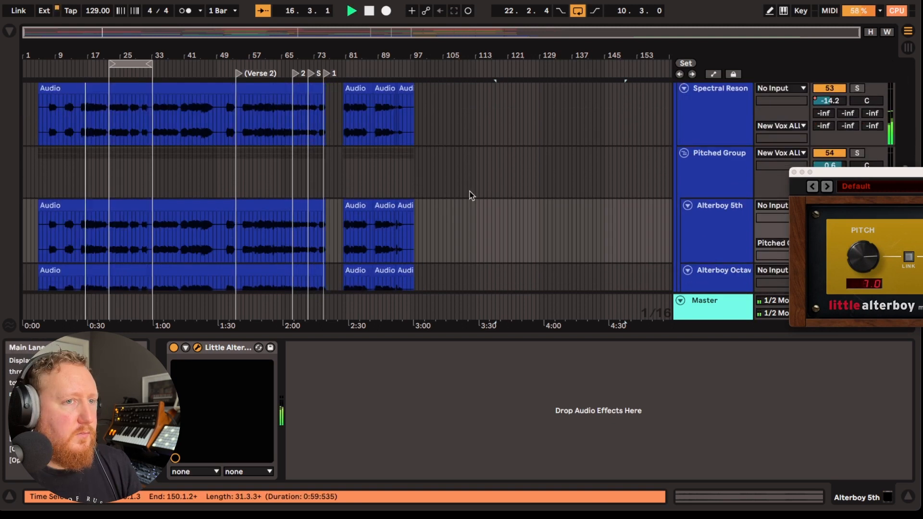
pyautogui.moveTo(840, 171); pyautogui.dragTo(351, 318)
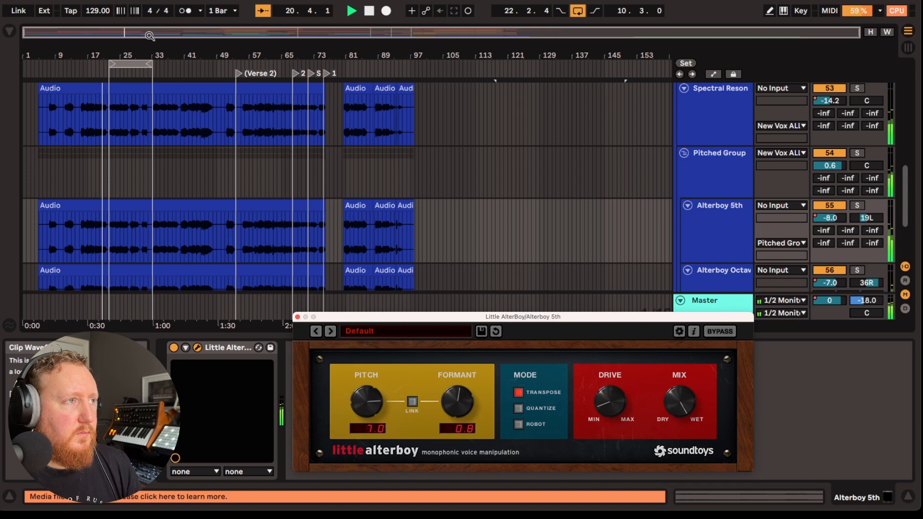
# Turn looping off, stretch the loop brace to 100 bars starting at 1.1.1, and stop playback.
pyautogui.rightClick(129, 59)
pyautogui.click(139, 69)
pyautogui.moveTo(110, 64); pyautogui.dragTo(23, 64)
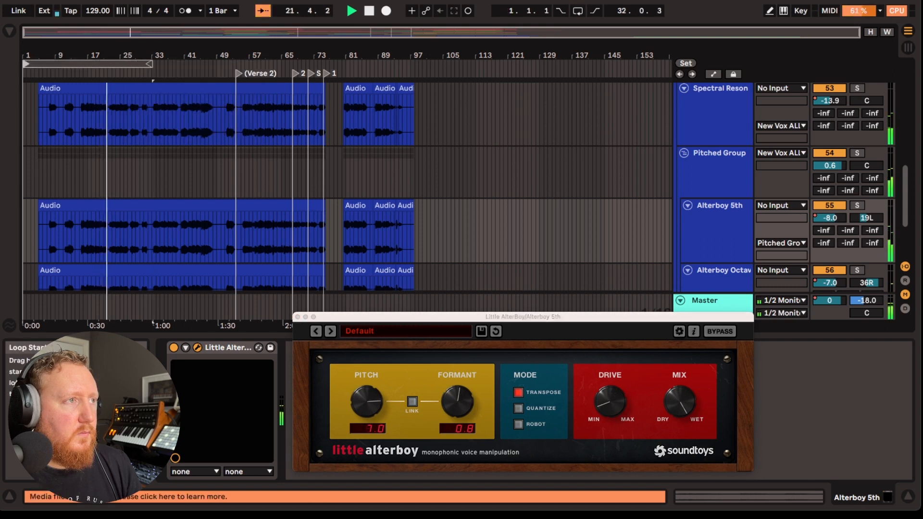
pyautogui.moveTo(152, 64); pyautogui.dragTo(424, 64)
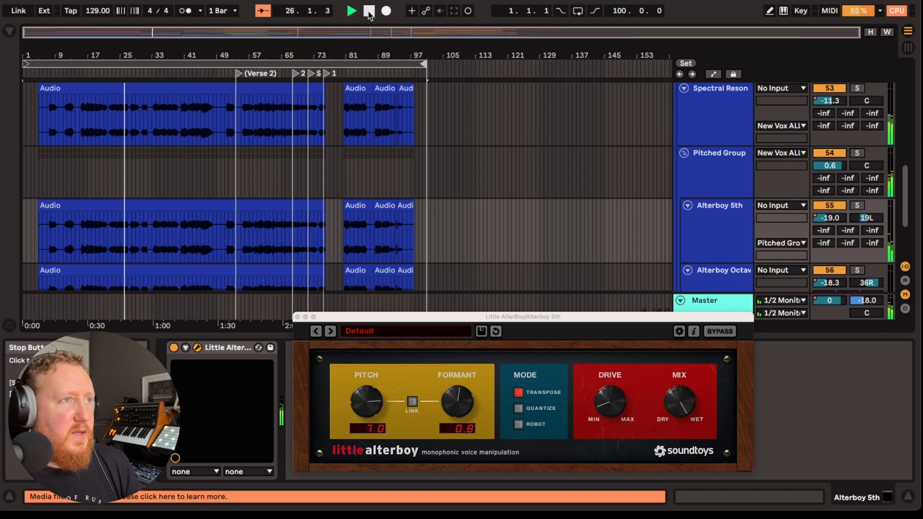
pyautogui.press('space')
# Select the long audio clip on the Spectral Reson track, followed by the matching clip on Alterboy 5th.
pyautogui.click(128, 91)
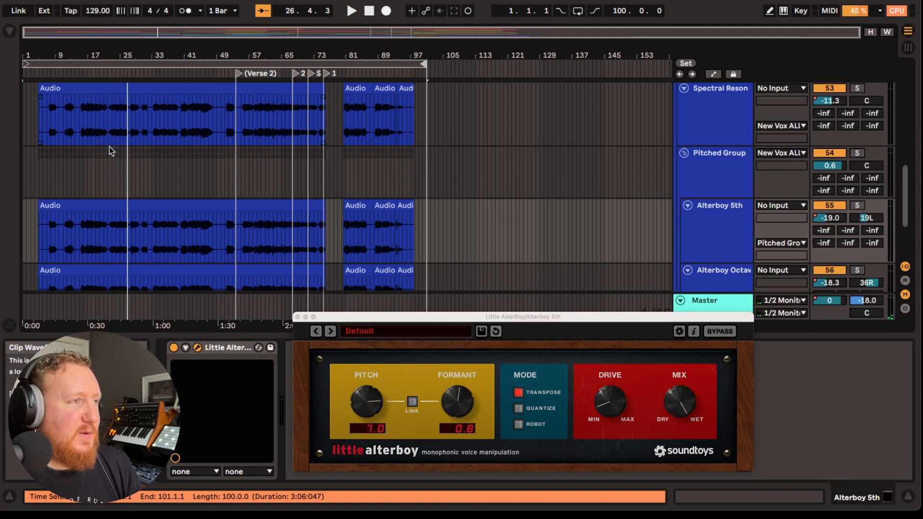
pyautogui.scroll(-3, 107, 147)
pyautogui.scroll(2, 105, 146)
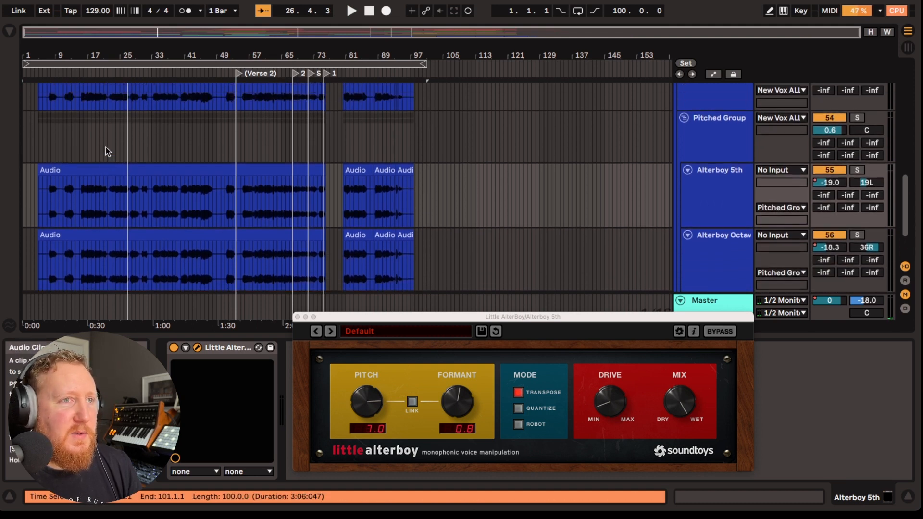
pyautogui.click(109, 175)
pyautogui.scroll(5, 109, 173)
pyautogui.click(112, 120)
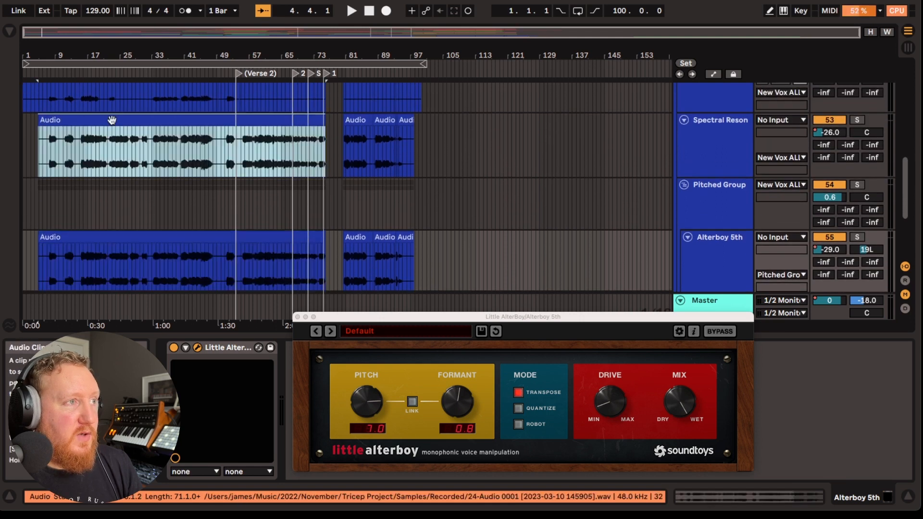
pyautogui.scroll(-3, 103, 204)
pyautogui.click(105, 204)
pyautogui.scroll(-3, 121, 204)
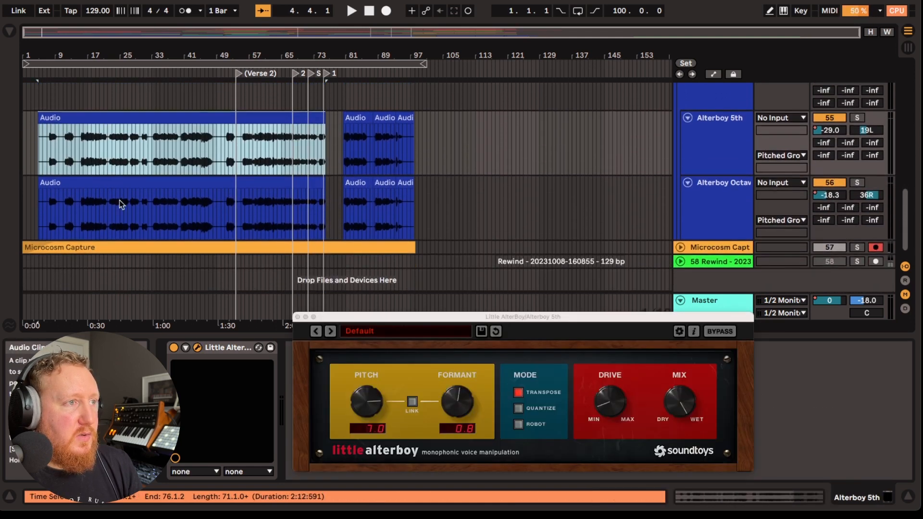
# Open Little AlterBoy on the Alterboy Octave track and position its window below the tracks.
pyautogui.click(699, 148)
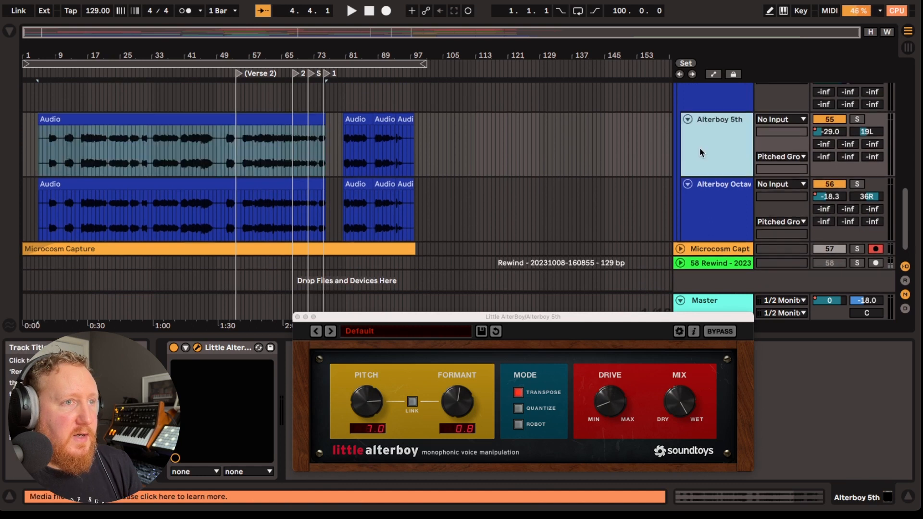
pyautogui.click(720, 201)
pyautogui.click(720, 149)
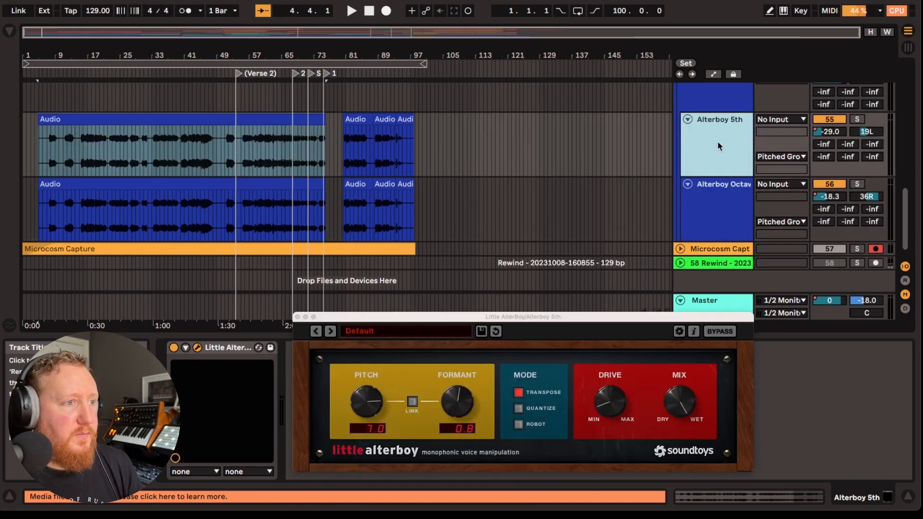
pyautogui.click(720, 219)
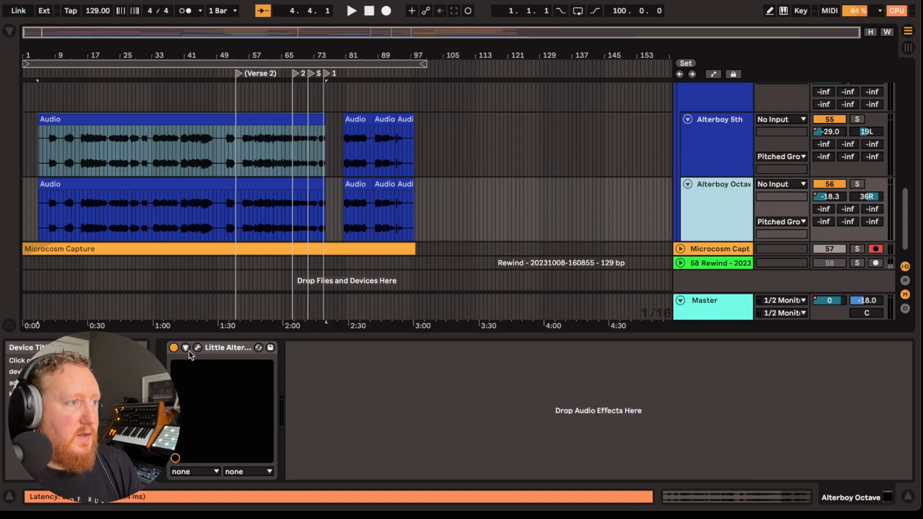
pyautogui.click(196, 348)
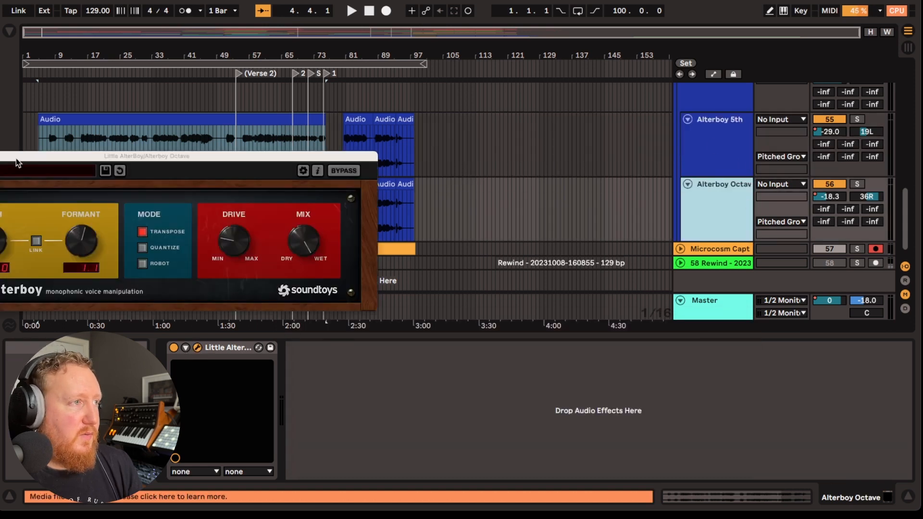
pyautogui.moveTo(19, 165); pyautogui.dragTo(416, 321)
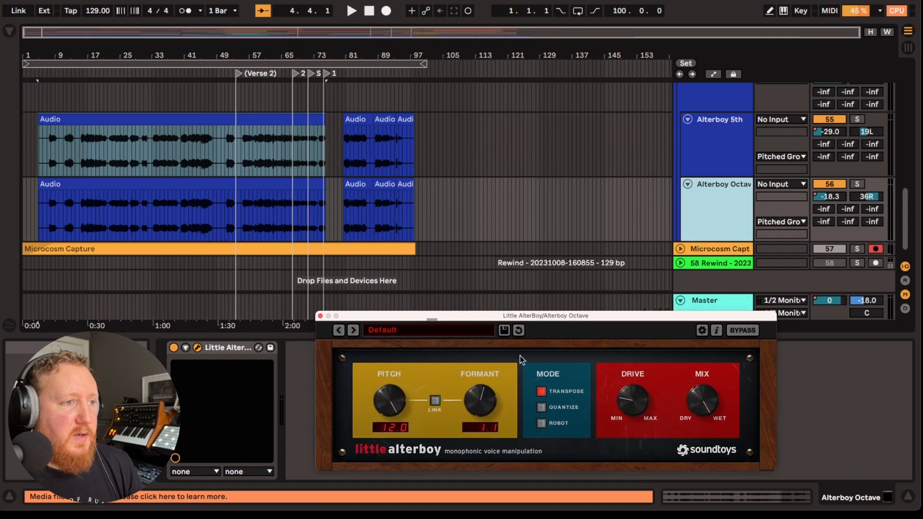
# Return to the Alterboy 5th track, solo the Pitched Group and play it back.
pyautogui.click(710, 135)
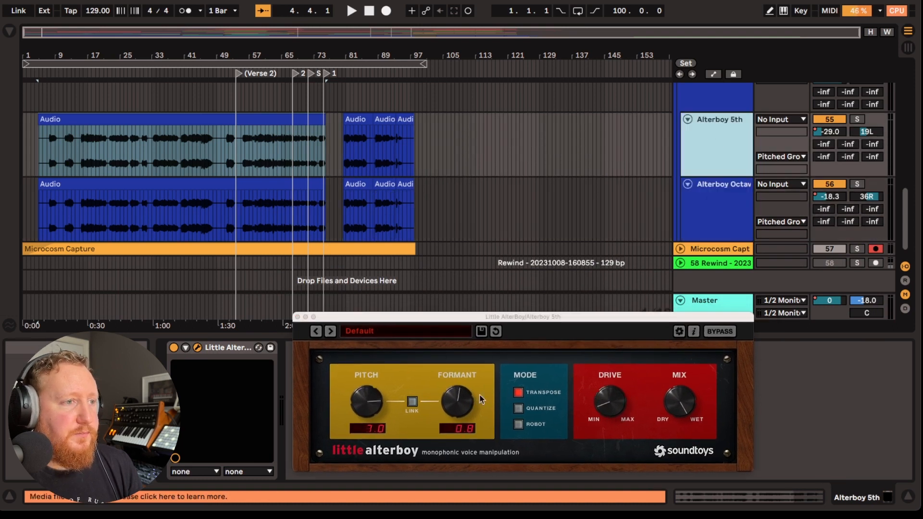
pyautogui.scroll(3, 595, 186)
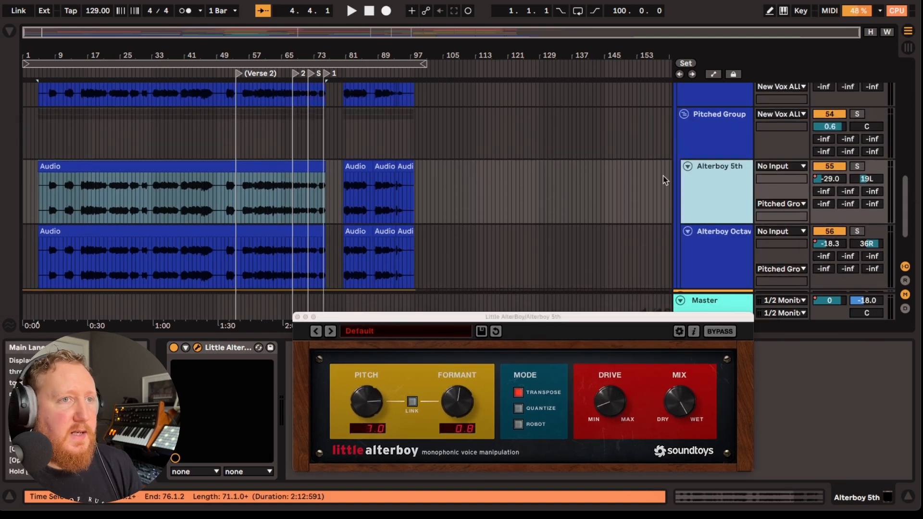
pyautogui.click(856, 115)
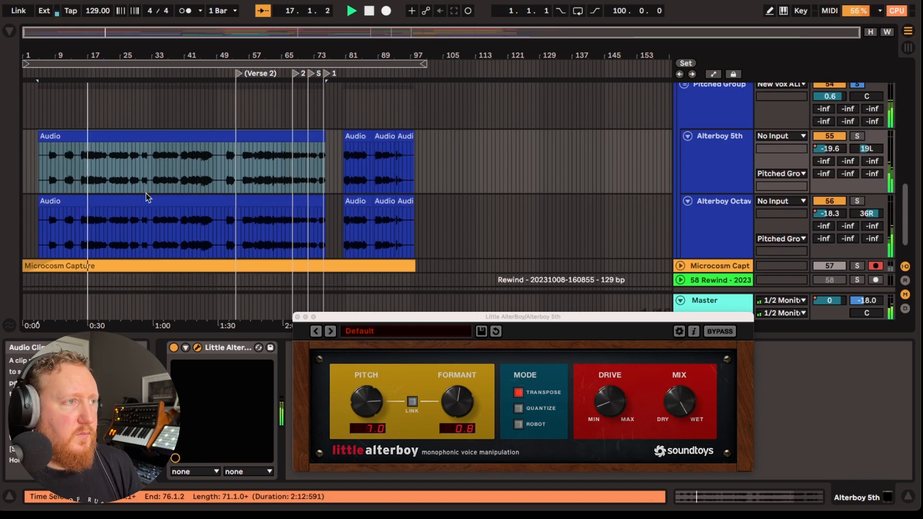
# Compare the Little AlterBoy settings of the Alterboy Octave and Alterboy 5th tracks during playback, ending by stopping it.
pyautogui.click(721, 185)
pyautogui.click(719, 226)
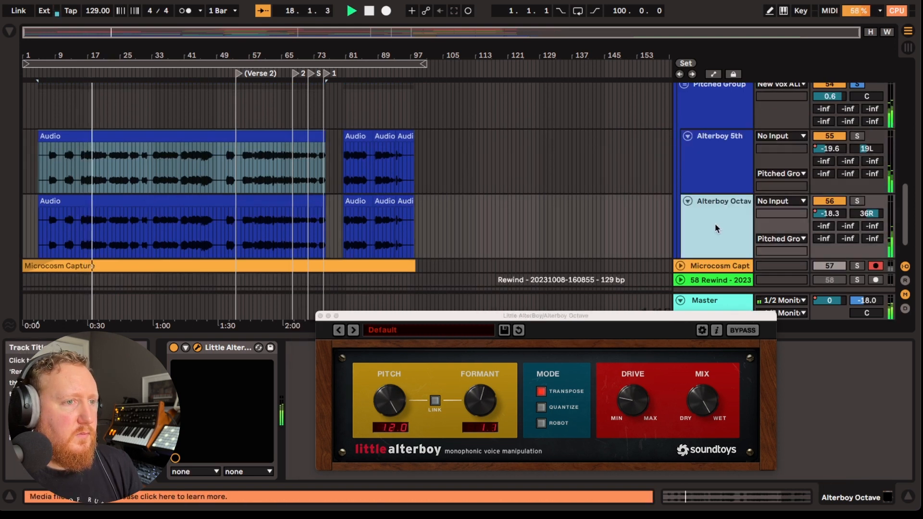
pyautogui.click(716, 175)
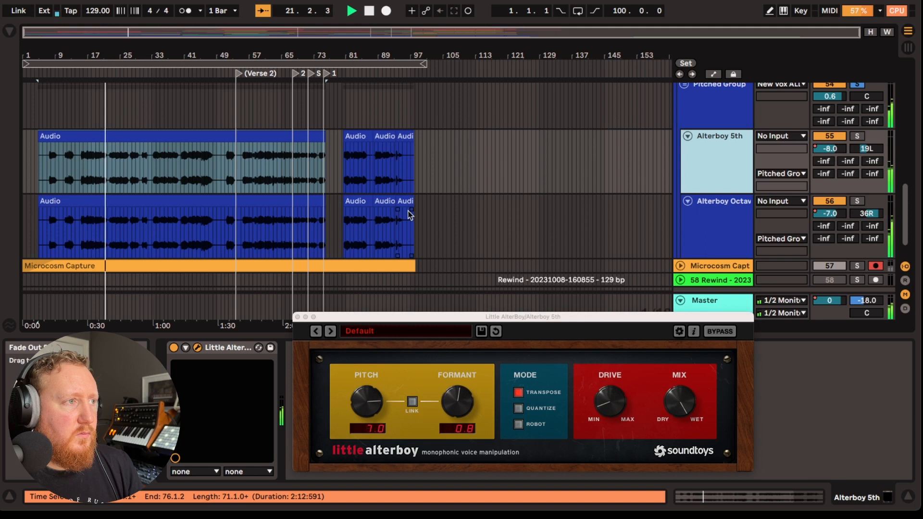
pyautogui.moveTo(421, 320); pyautogui.dragTo(420, 314)
pyautogui.press('space')
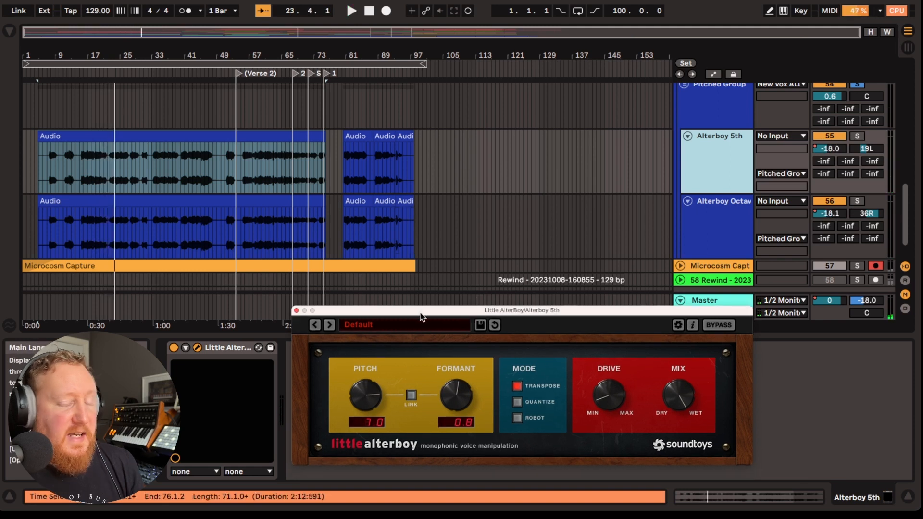
pyautogui.scroll(3, 150, 196)
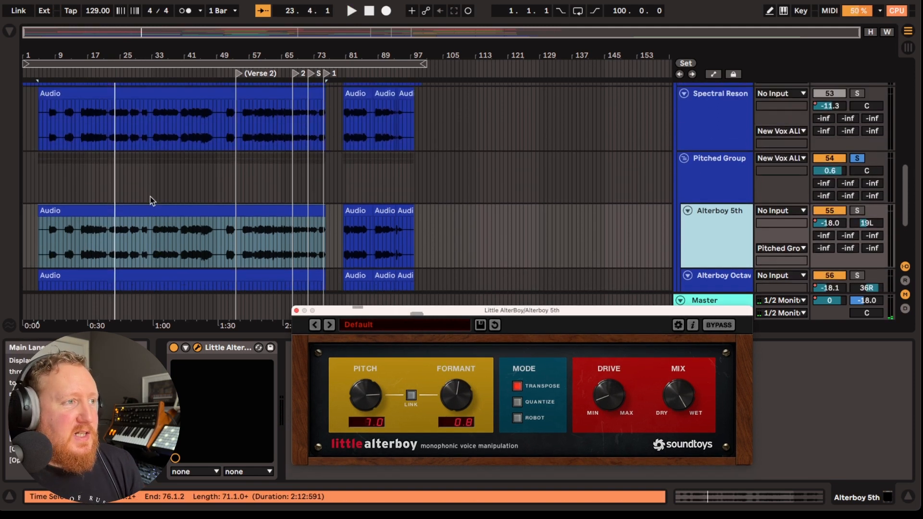
pyautogui.scroll(-3, 150, 196)
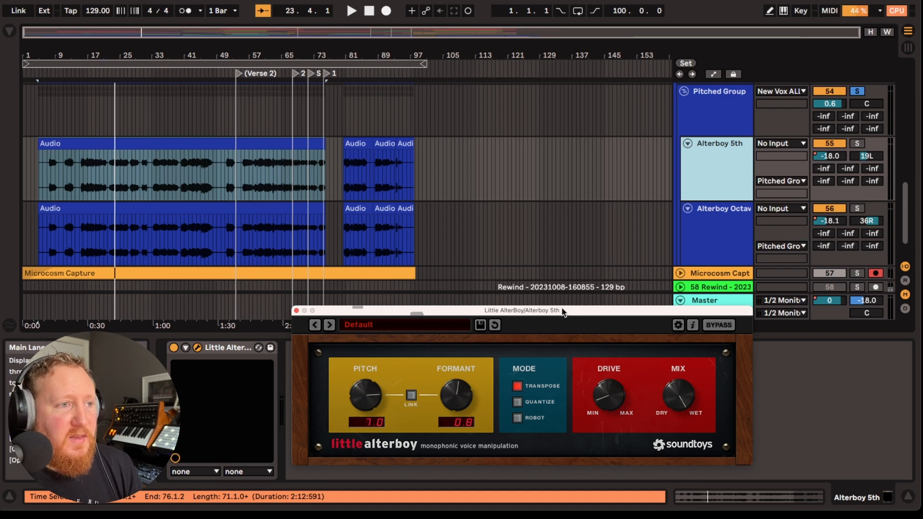
pyautogui.moveTo(562, 311); pyautogui.dragTo(512, 297)
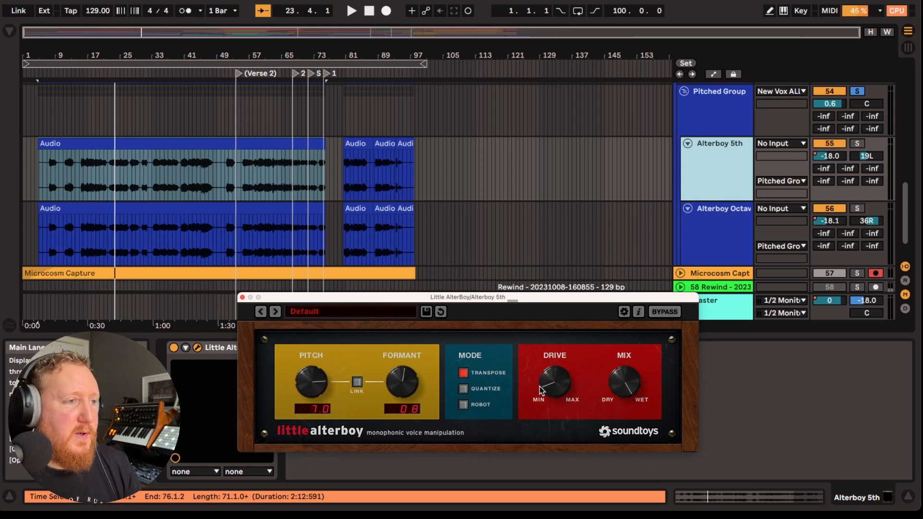
pyautogui.moveTo(484, 298); pyautogui.dragTo(566, 224)
# Select the long audio clip on the Alterboy 5th track and close the Little AlterBoy window.
pyautogui.click(134, 142)
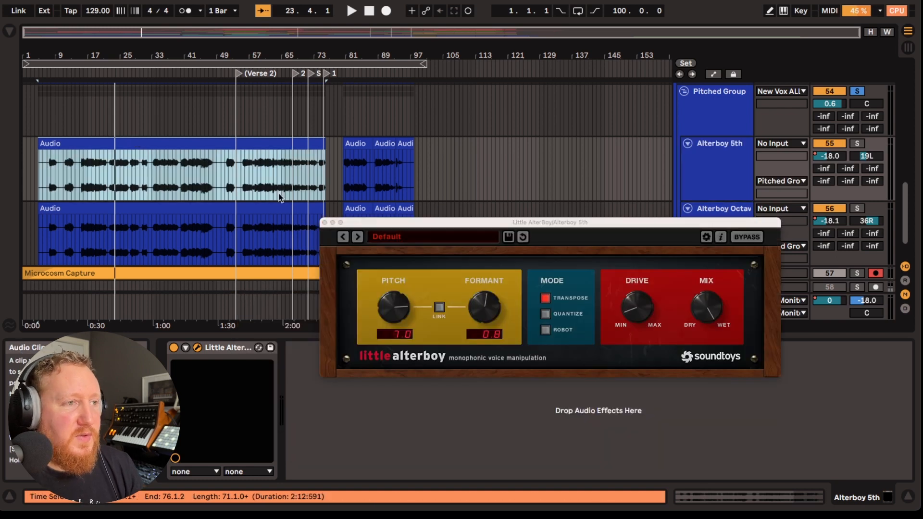
pyautogui.moveTo(379, 227); pyautogui.dragTo(396, 108)
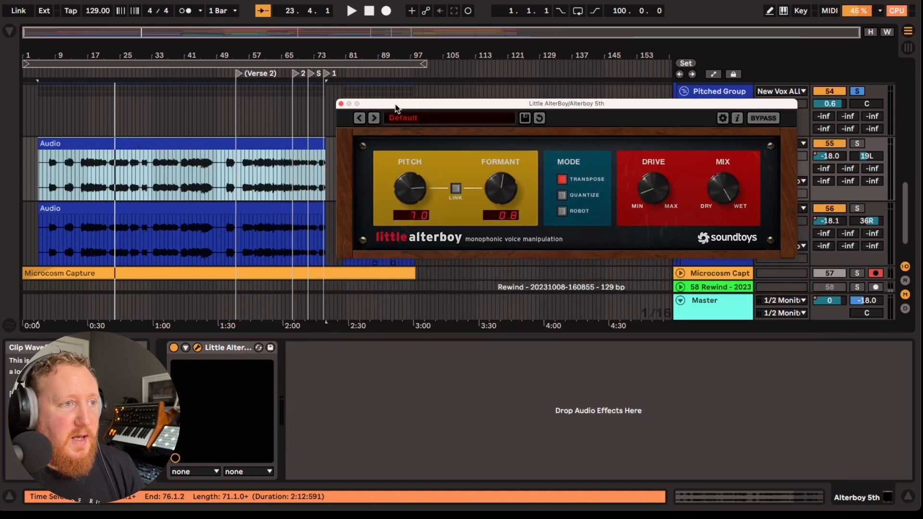
pyautogui.click(150, 140)
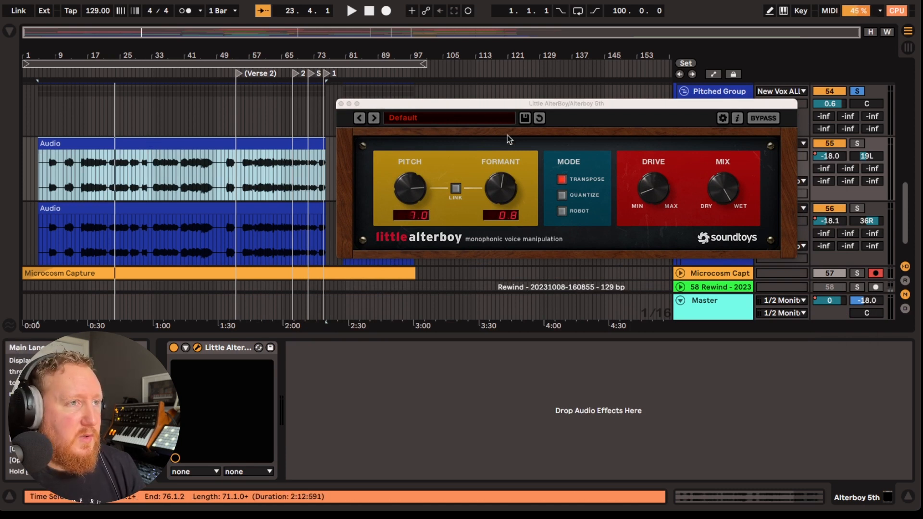
pyautogui.click(341, 104)
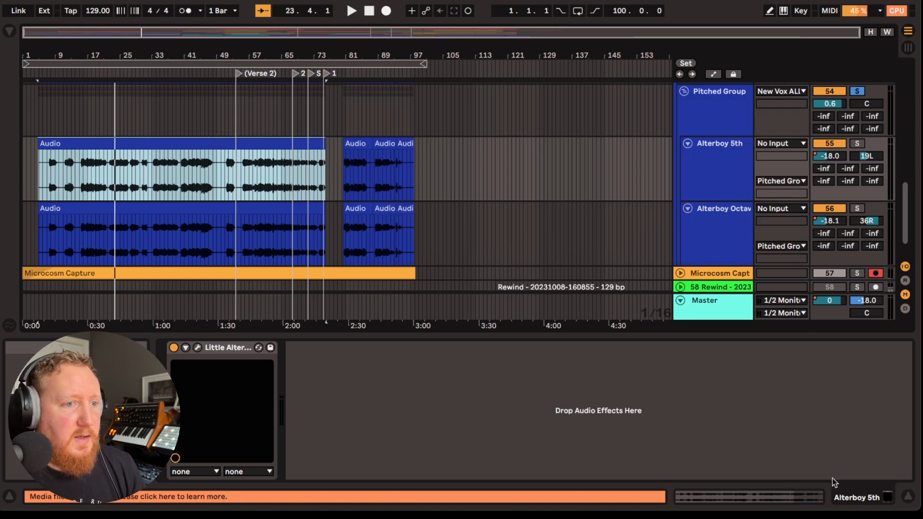
# Show the Alterboy 5th clip's properties in an enlarged clip view and set its warp mode to Complex Pro.
pyautogui.click(768, 499)
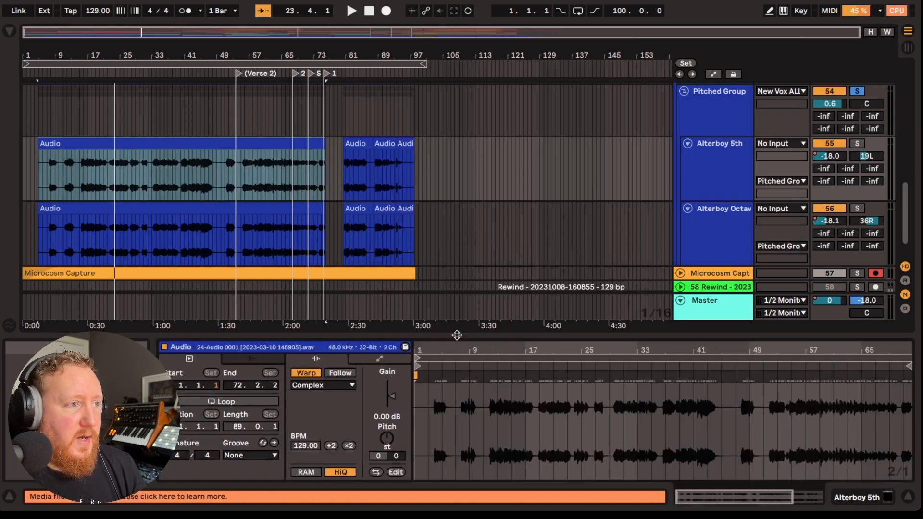
pyautogui.moveTo(457, 335); pyautogui.dragTo(456, 236)
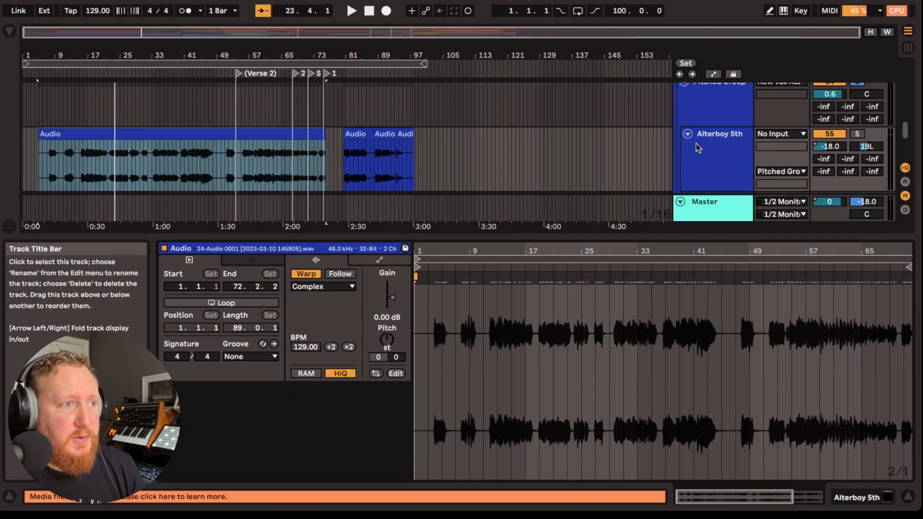
pyautogui.click(327, 287)
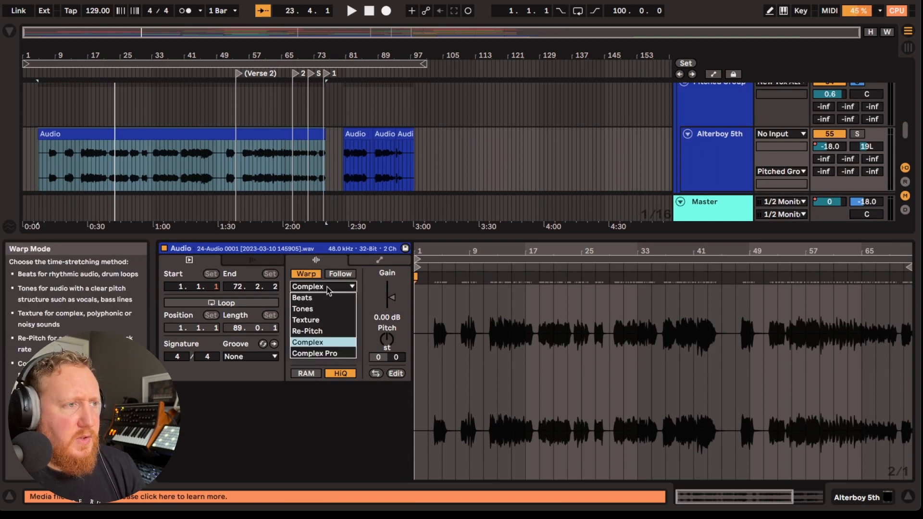
pyautogui.click(331, 354)
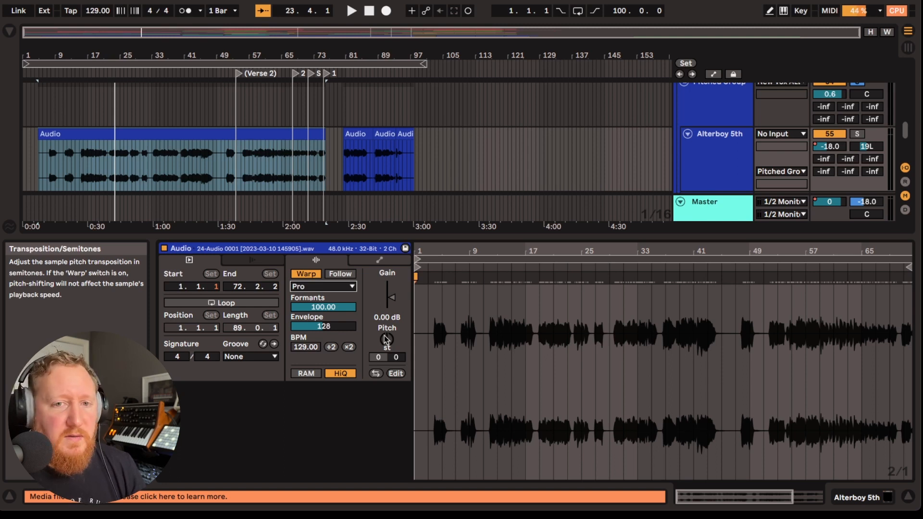
# Loop about eight bars from 14.3.1 on the Alterboy 5th clip, play them and solo the track.
pyautogui.click(222, 131)
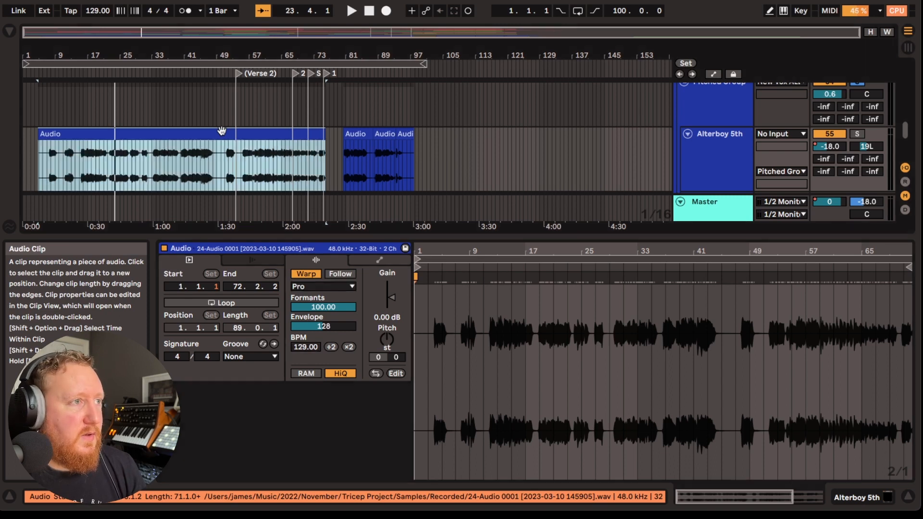
pyautogui.click(714, 491)
pyautogui.click(716, 491)
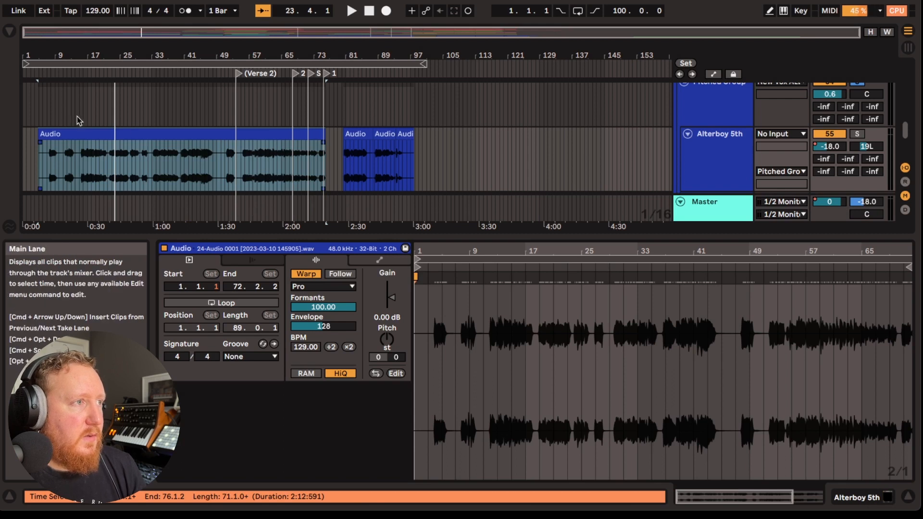
pyautogui.click(80, 73)
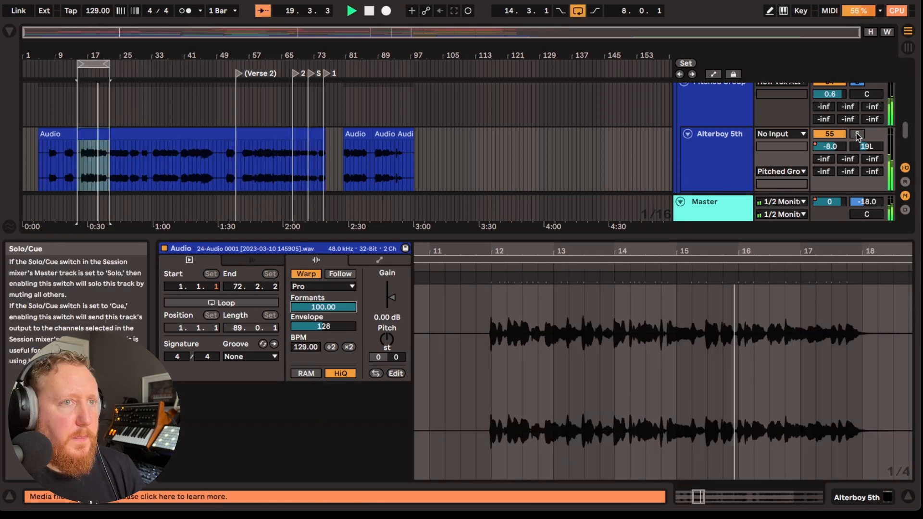
pyautogui.click(857, 134)
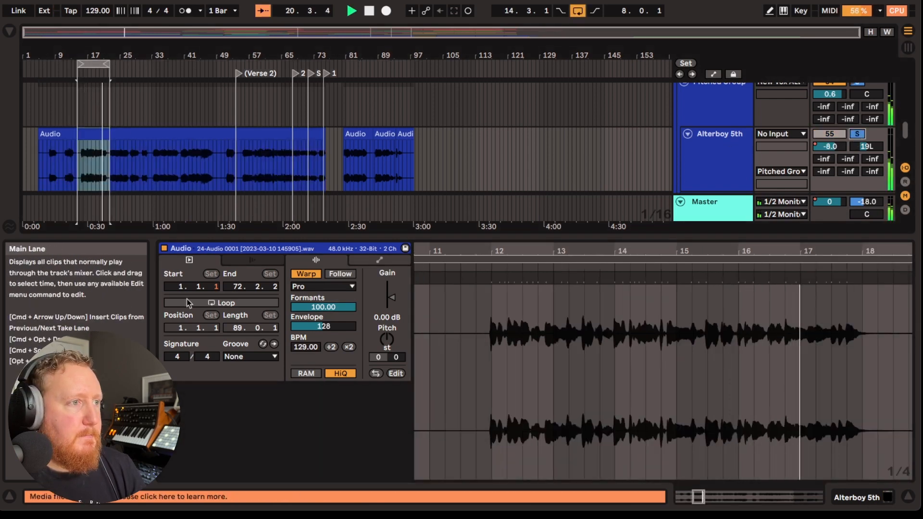
# Transpose the Alterboy 5th clip by +7 semitones, with formants at 81.25 and envelope at 153.
pyautogui.moveTo(387, 339); pyautogui.dragTo(387, 321)
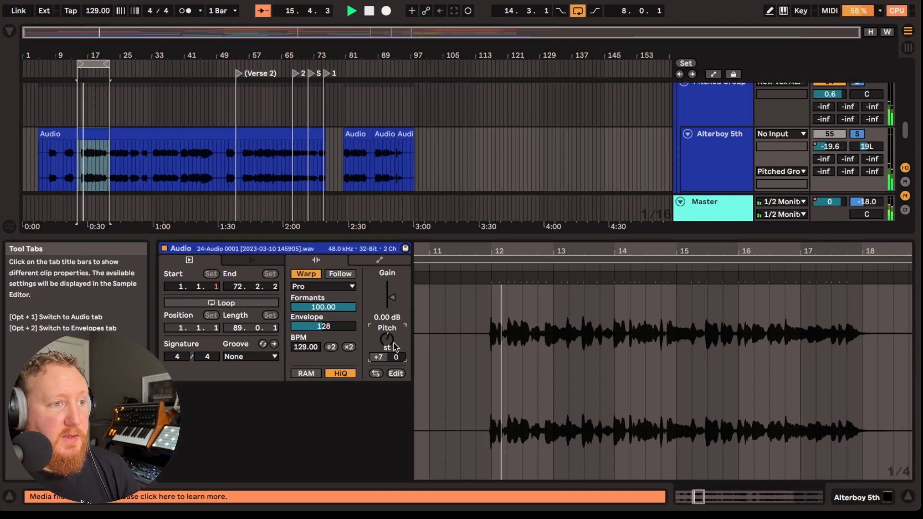
pyautogui.moveTo(324, 308)
pyautogui.mouseDown()
pyautogui.moveTo(324, 343)
pyautogui.moveTo(325, 321)
pyautogui.mouseUp()
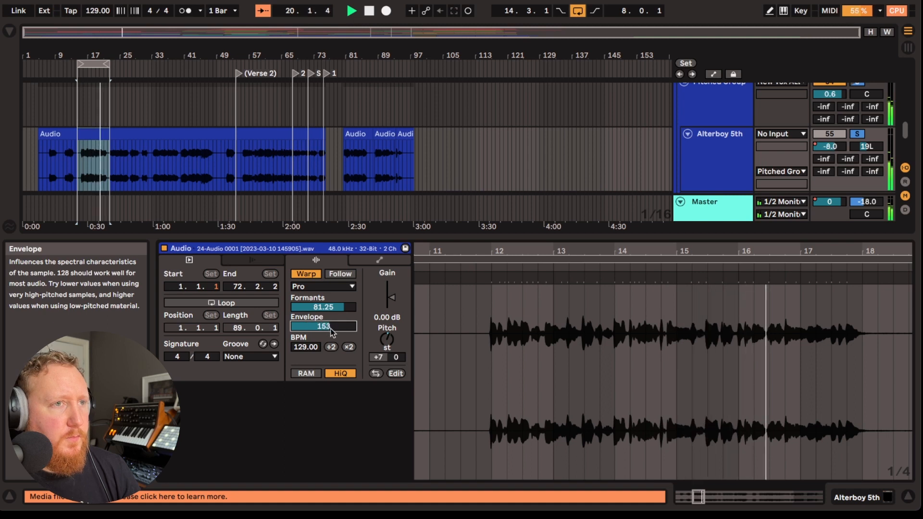
# Find the Overdrive effect in the browser and add it to the Alterboy 5th track.
pyautogui.click(706, 174)
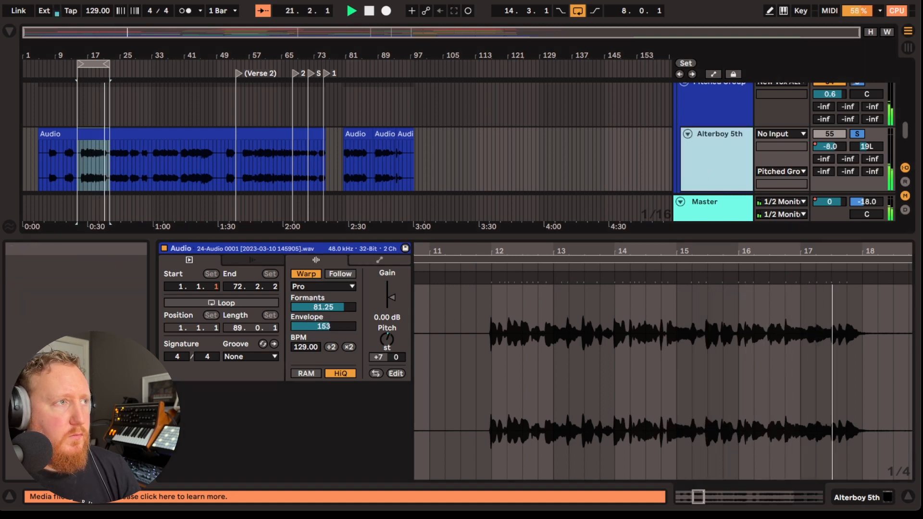
pyautogui.click(11, 31)
pyautogui.click(128, 35)
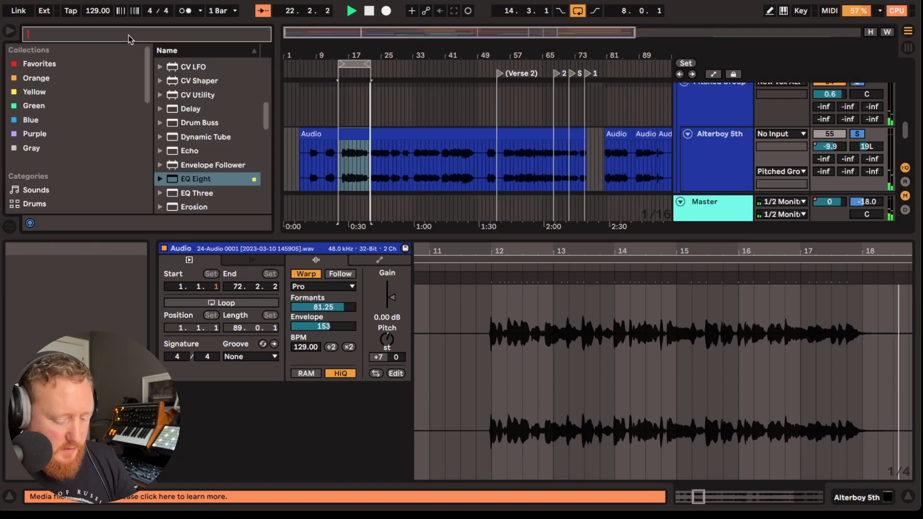
pyautogui.write('overd')
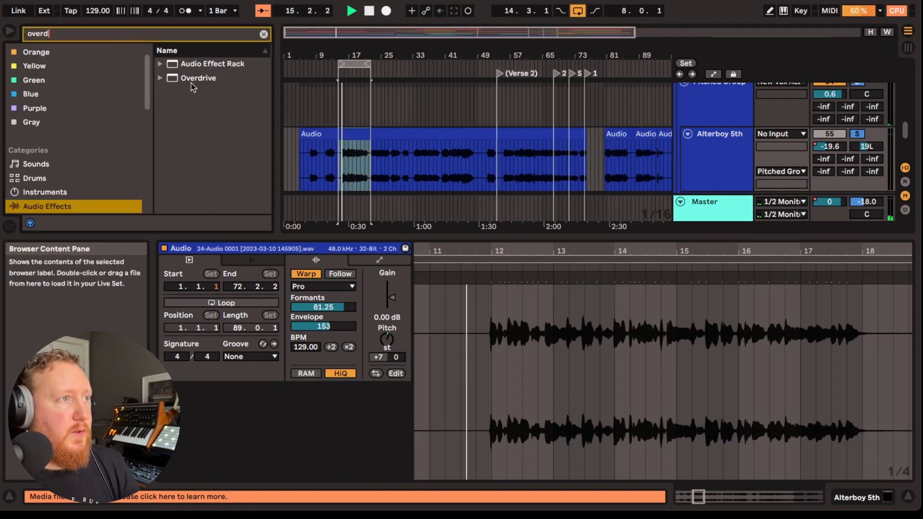
pyautogui.moveTo(191, 80); pyautogui.dragTo(411, 152)
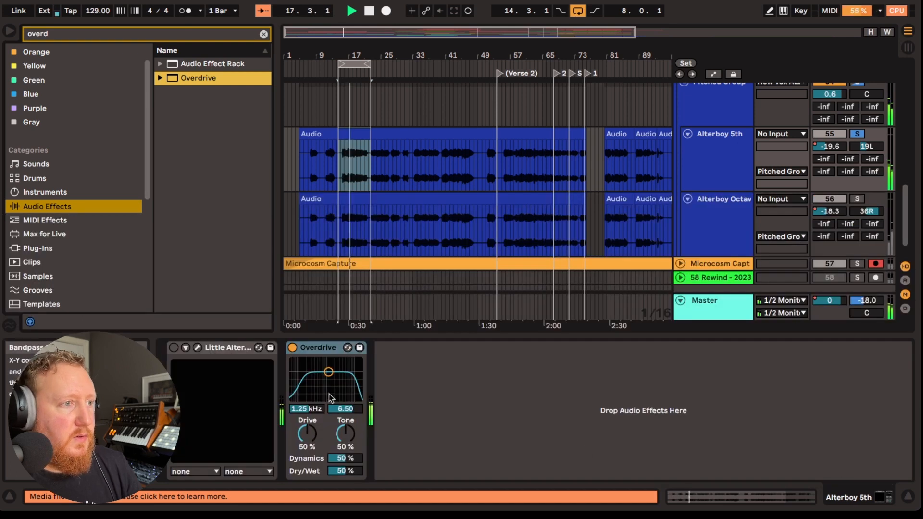
# Set Overdrive's filter to 1.19 kHz with a 2.62 bandwidth, dynamics to 31% and dry/wet to 16%.
pyautogui.moveTo(329, 393)
pyautogui.mouseDown()
pyautogui.moveTo(317, 388)
pyautogui.moveTo(346, 390)
pyautogui.moveTo(303, 391)
pyautogui.moveTo(355, 387)
pyautogui.moveTo(328, 388)
pyautogui.mouseUp()
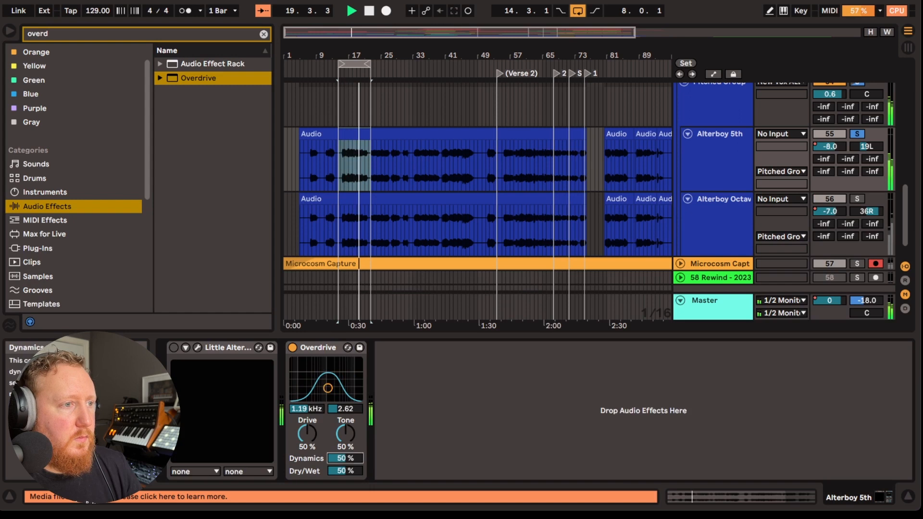
pyautogui.moveTo(352, 459); pyautogui.dragTo(352, 484)
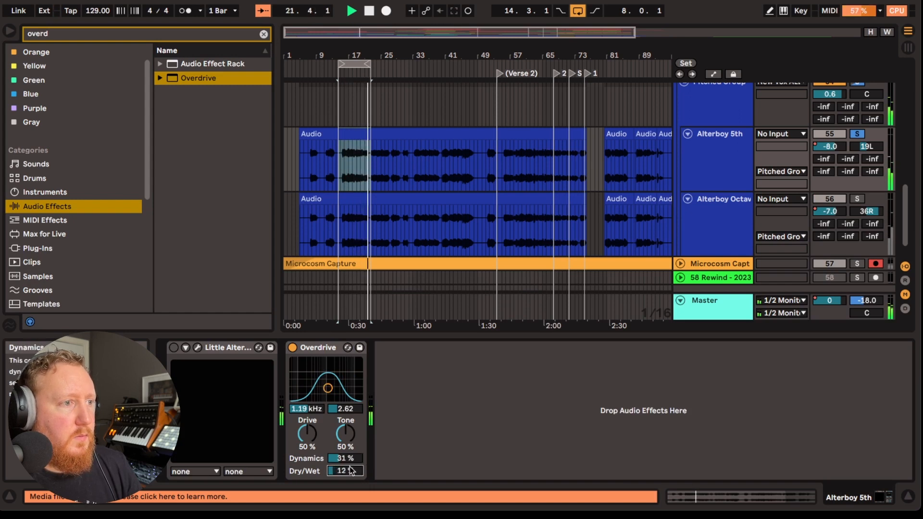
# Stop playback, solo the Spectral Resonator Vox track and show its device chain.
pyautogui.click(354, 128)
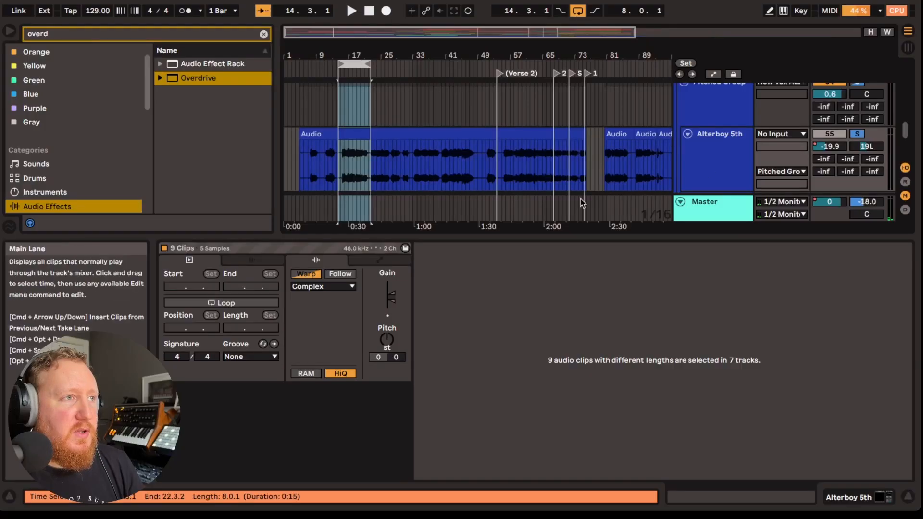
pyautogui.rightClick(399, 131)
pyautogui.click(721, 195)
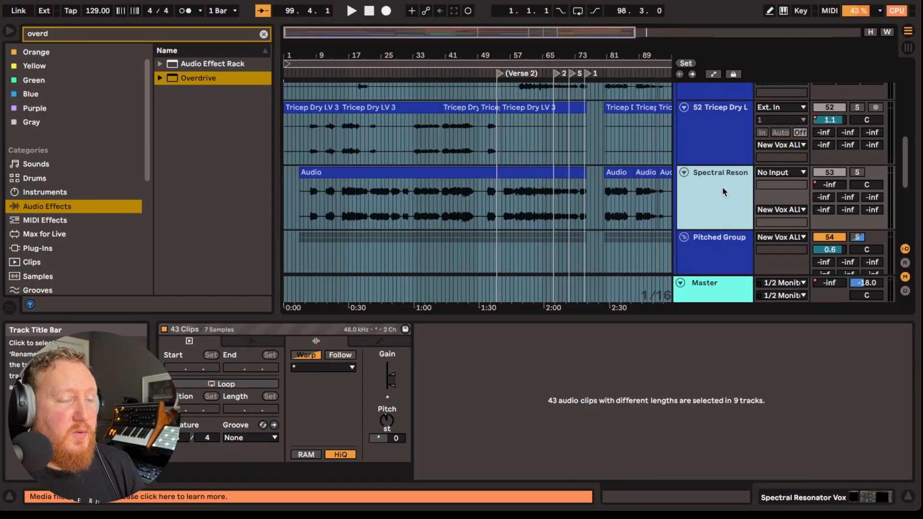
pyautogui.press('s')
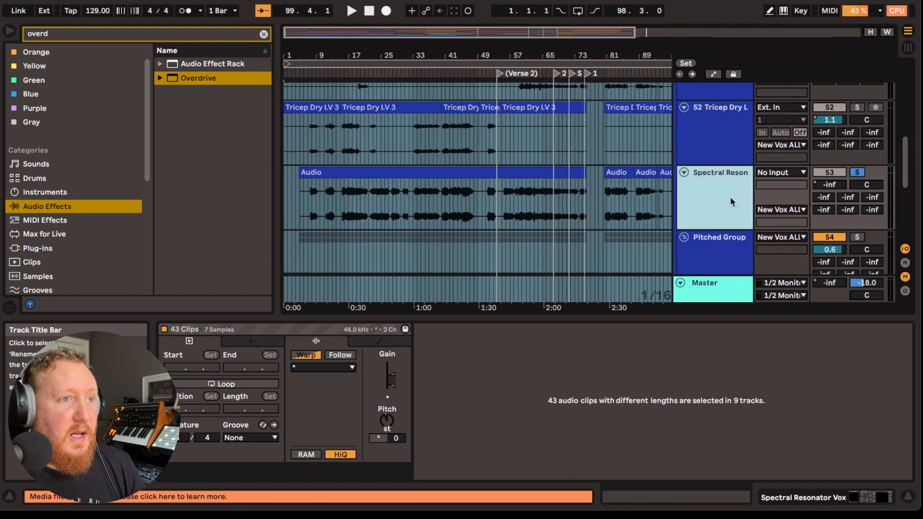
pyautogui.click(706, 192)
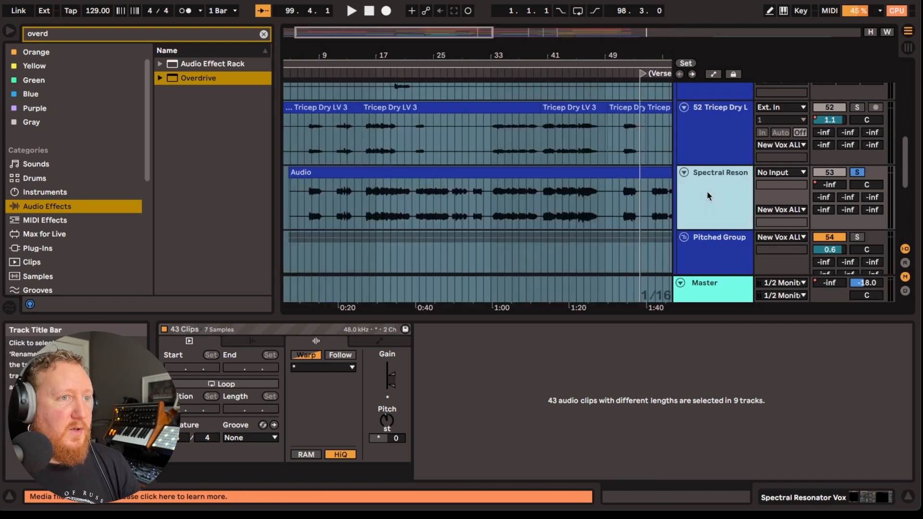
pyautogui.click(864, 500)
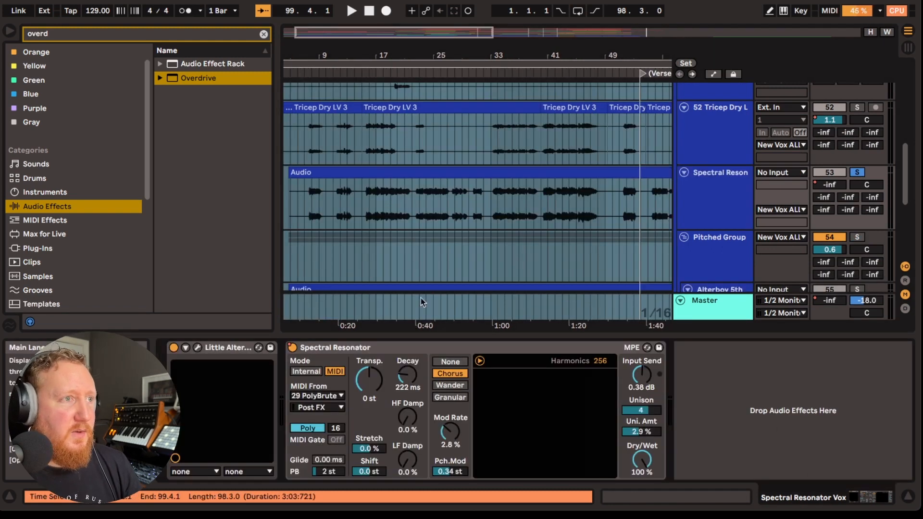
# Play the song and show the Spectral Resonator Vox track's volume automation, examining it across the whole arrangement.
pyautogui.click(308, 87)
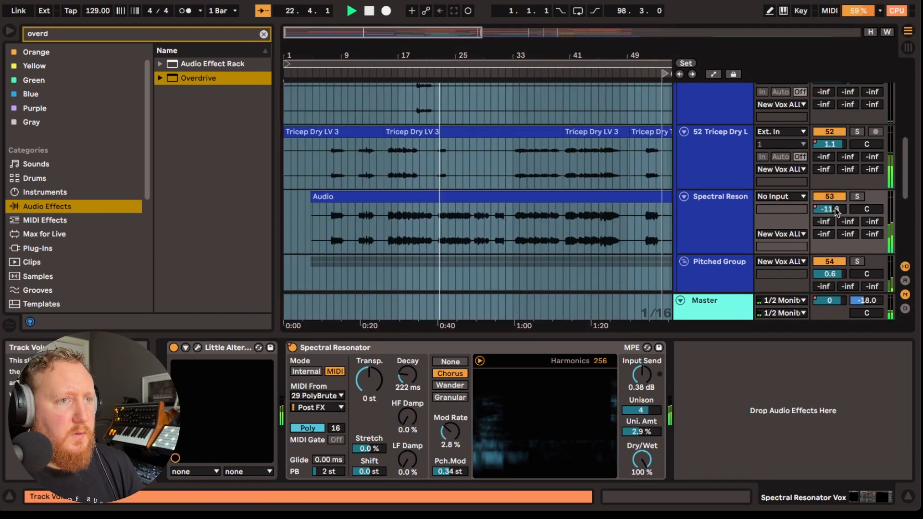
pyautogui.rightClick(831, 210)
pyautogui.click(839, 217)
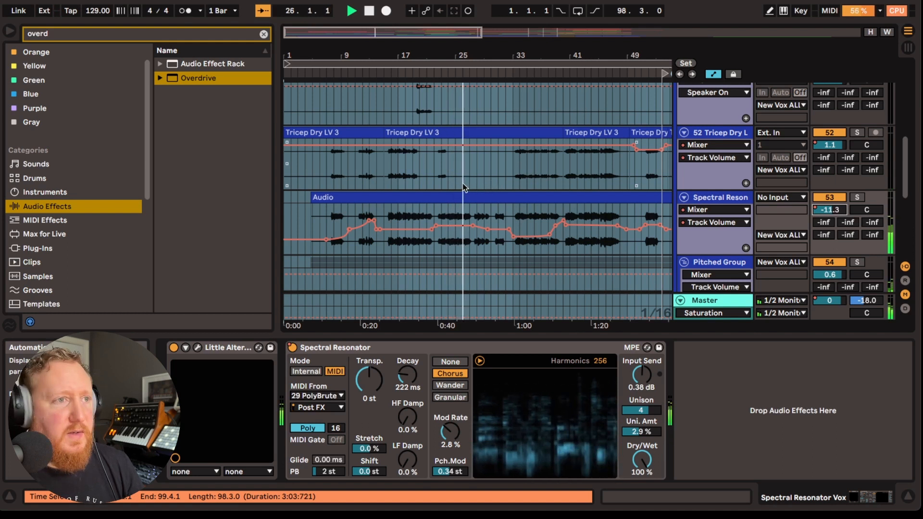
pyautogui.hscroll(5, 563, 222)
pyautogui.hscroll(12, 575, 227)
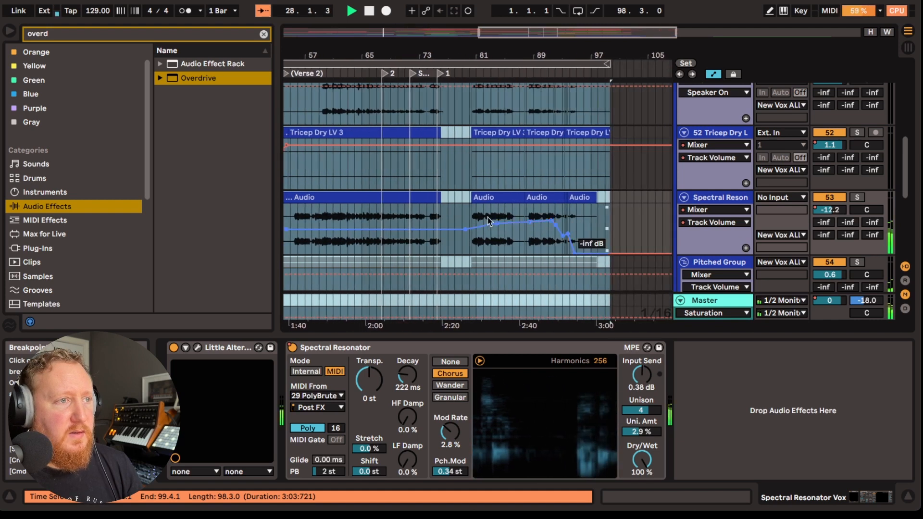
pyautogui.hscroll(-18, 412, 238)
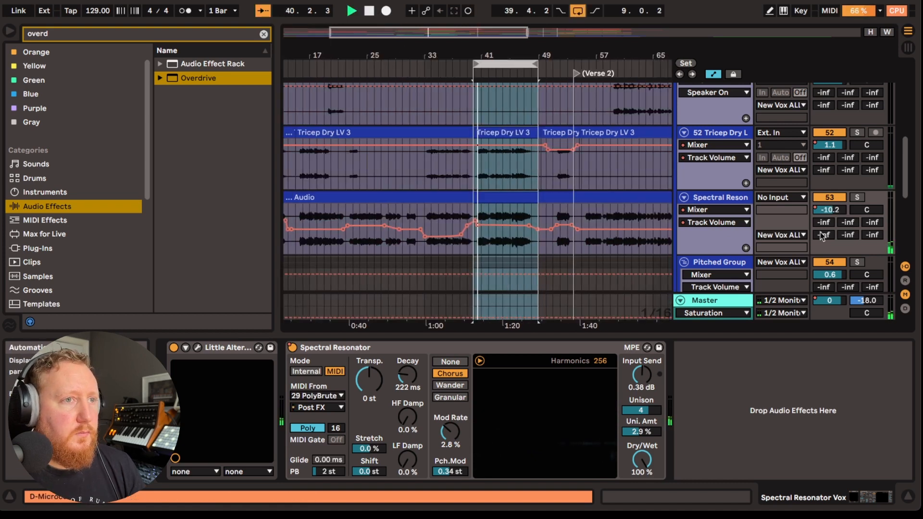
# Solo the Spectral Resonator Vox track to hear the looped section from 39.4.2, and stop playback.
pyautogui.click(857, 197)
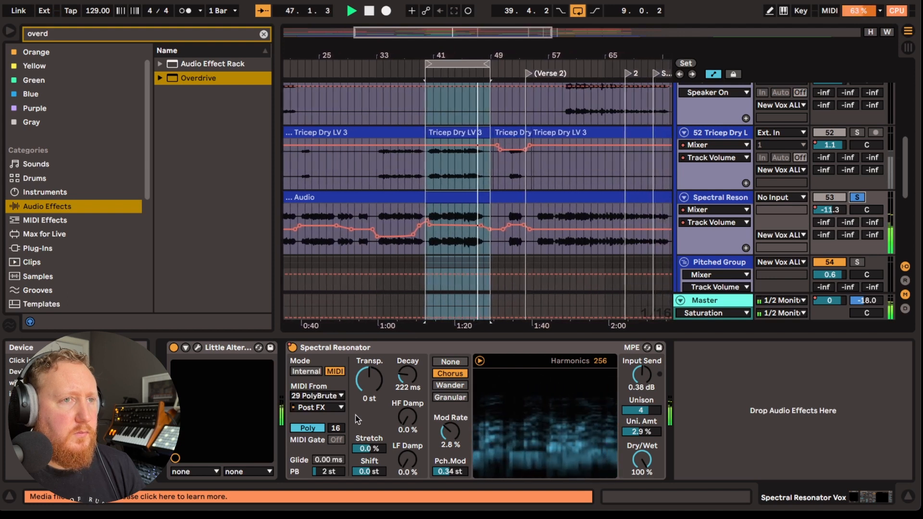
pyautogui.press('space')
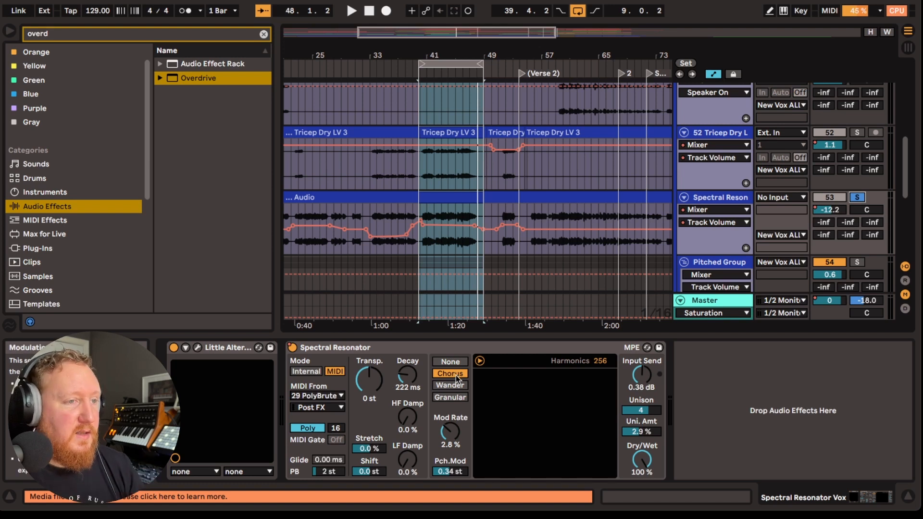
pyautogui.click(448, 211)
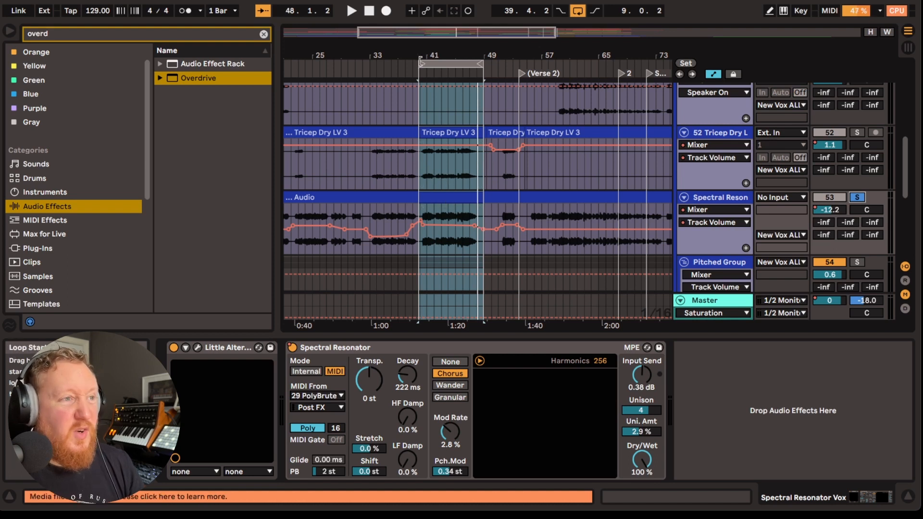
# Hide the browser, select a spot on the Alterboy 5th track and unfold the Microcosm Capture track.
pyautogui.press('-')
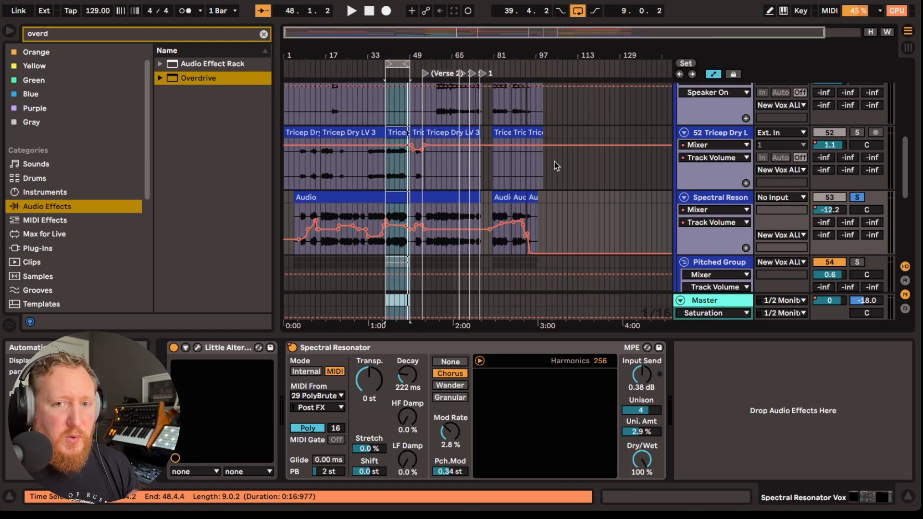
pyautogui.scroll(-5, 555, 161)
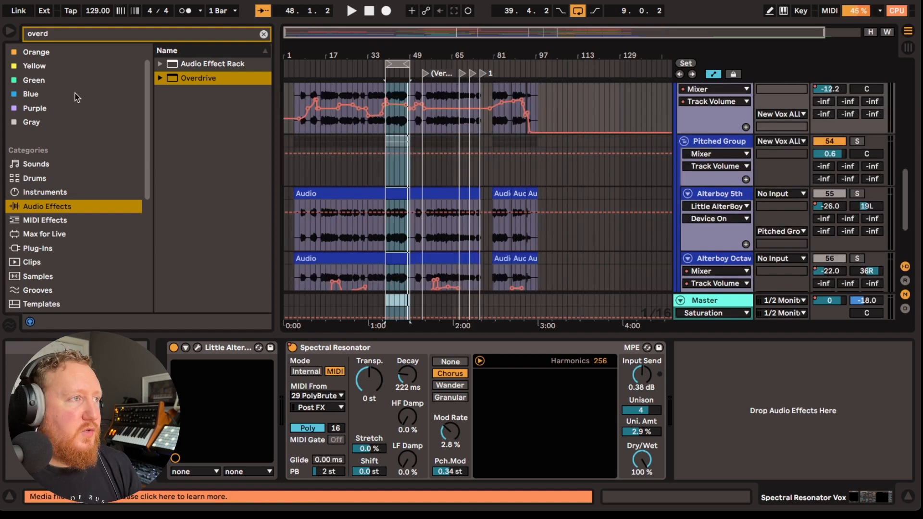
pyautogui.click(10, 32)
pyautogui.scroll(-4, 396, 154)
pyautogui.click(322, 161)
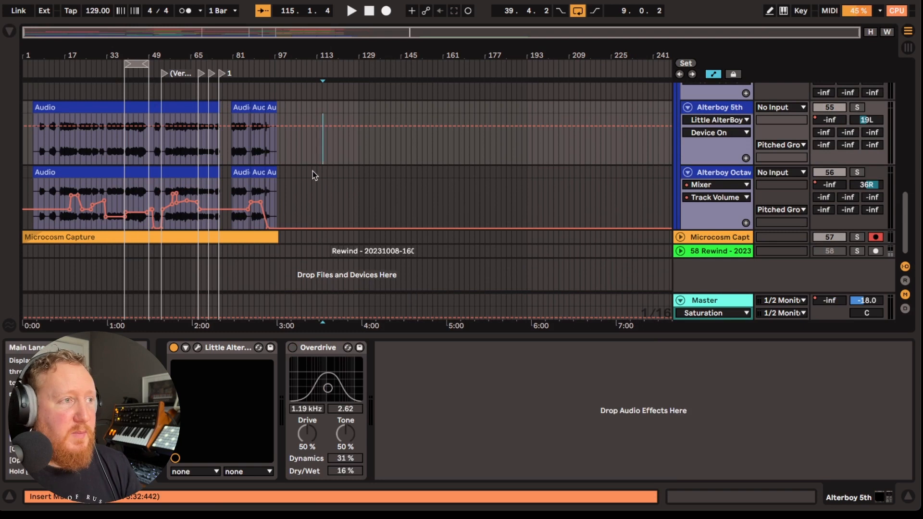
pyautogui.click(680, 238)
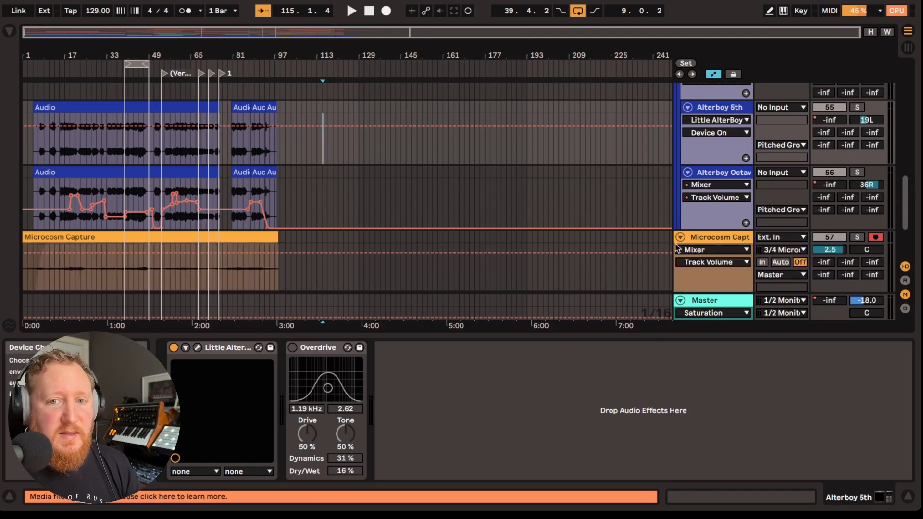
# Solo the Microcosm Capture track and stretch the loop to run from 2.2.3 to 96.3.4.
pyautogui.scroll(-3, 668, 247)
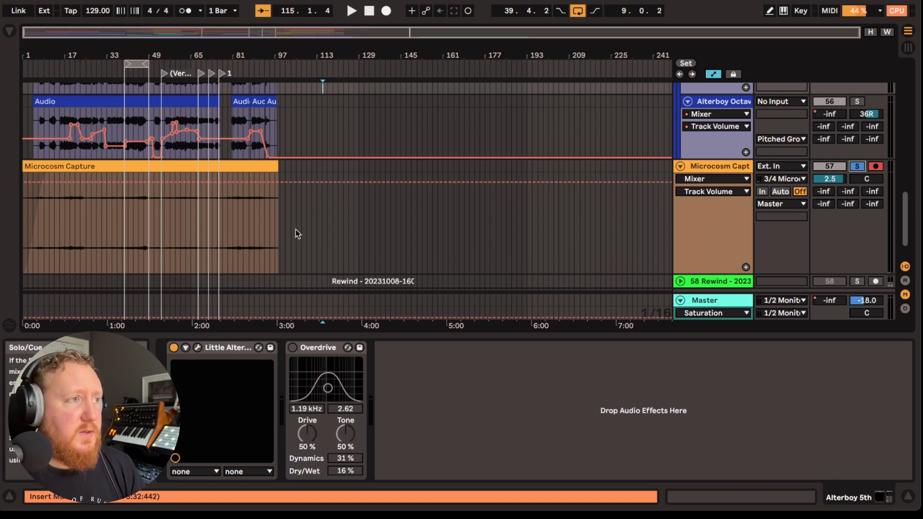
pyautogui.moveTo(125, 64); pyautogui.dragTo(27, 71)
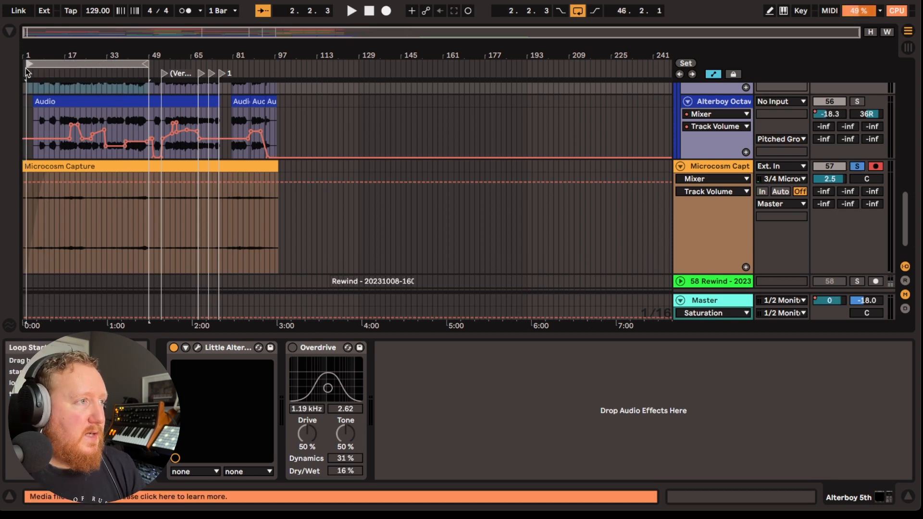
pyautogui.moveTo(146, 64); pyautogui.dragTo(269, 73)
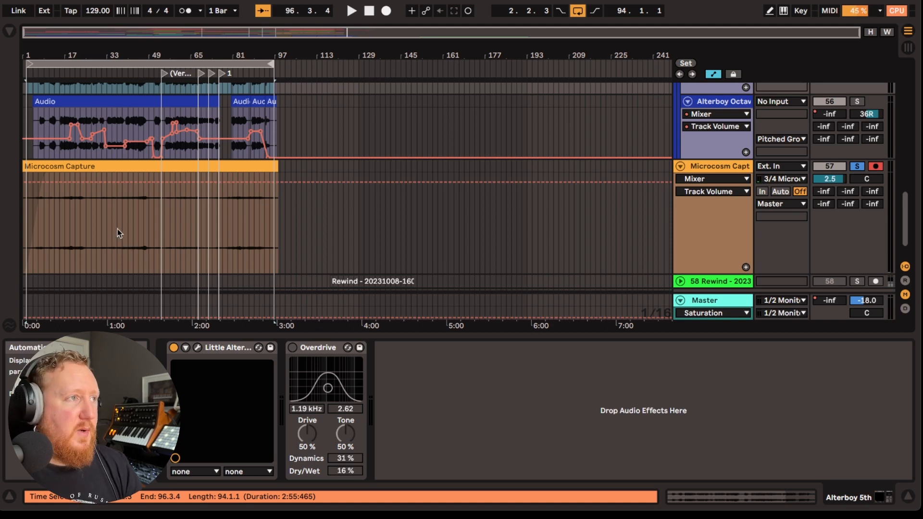
# Play the soloed Microcosm Capture track from about bar 15 and show its EQ Eight device while listening.
pyautogui.moveTo(57, 33); pyautogui.dragTo(53, 70)
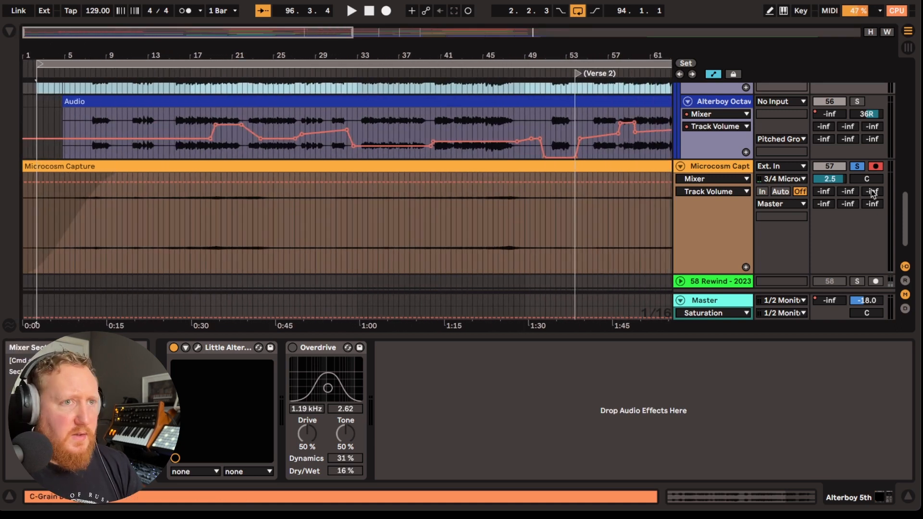
pyautogui.click(175, 63)
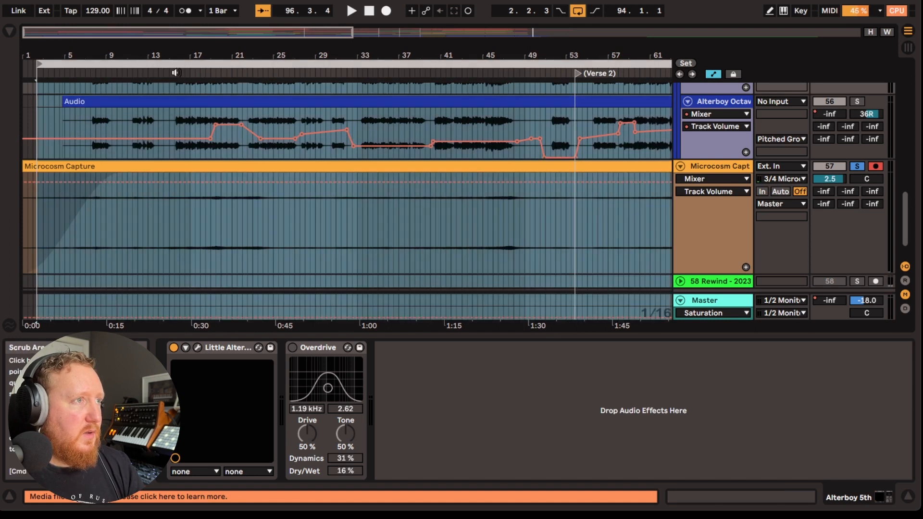
pyautogui.click(175, 72)
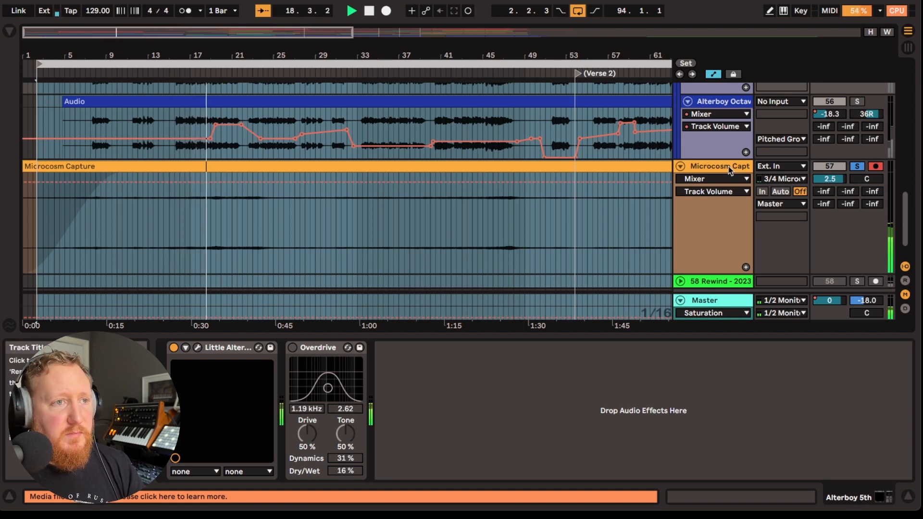
pyautogui.click(728, 168)
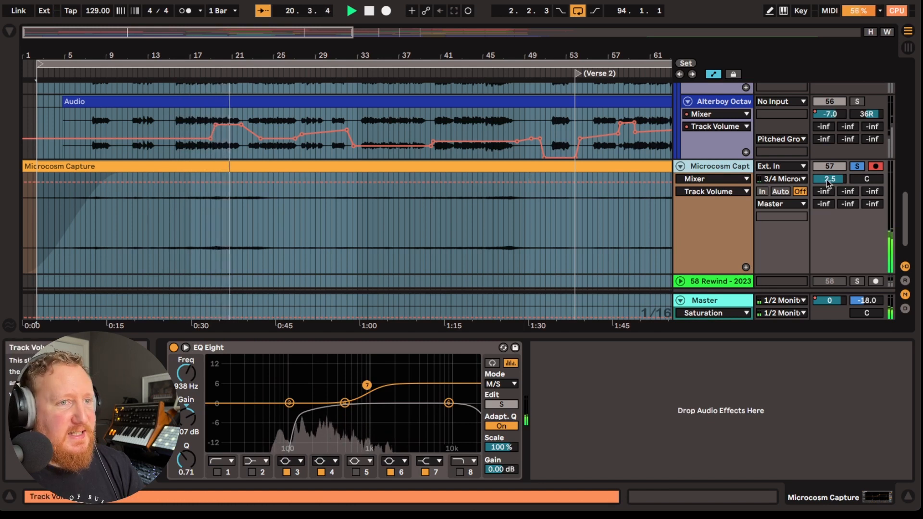
pyautogui.click(395, 219)
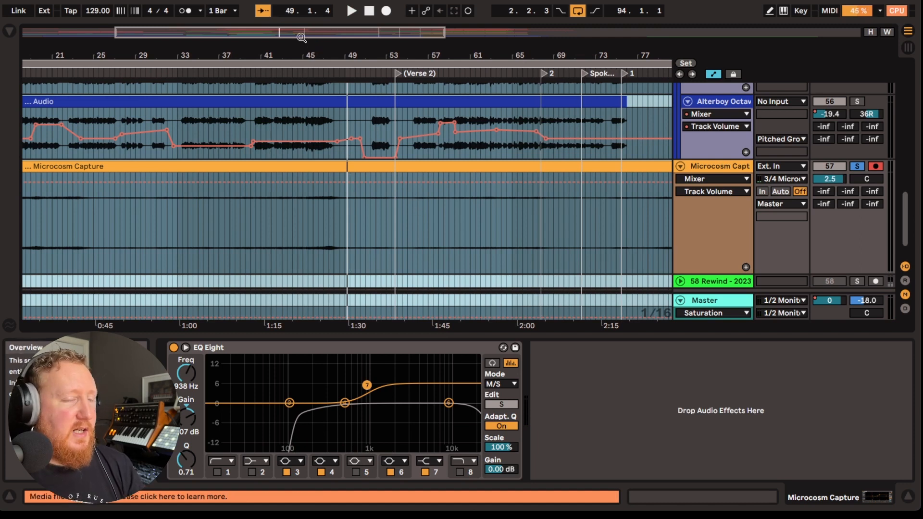
# Show the return tracks and examine the F Vocal Fun return's effect chain, opening the Deelay plug-in window.
pyautogui.click(905, 280)
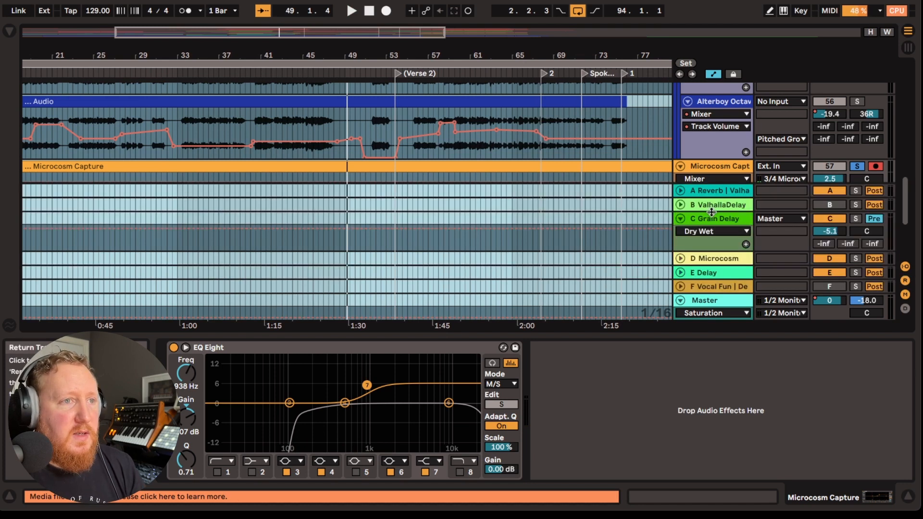
pyautogui.click(723, 286)
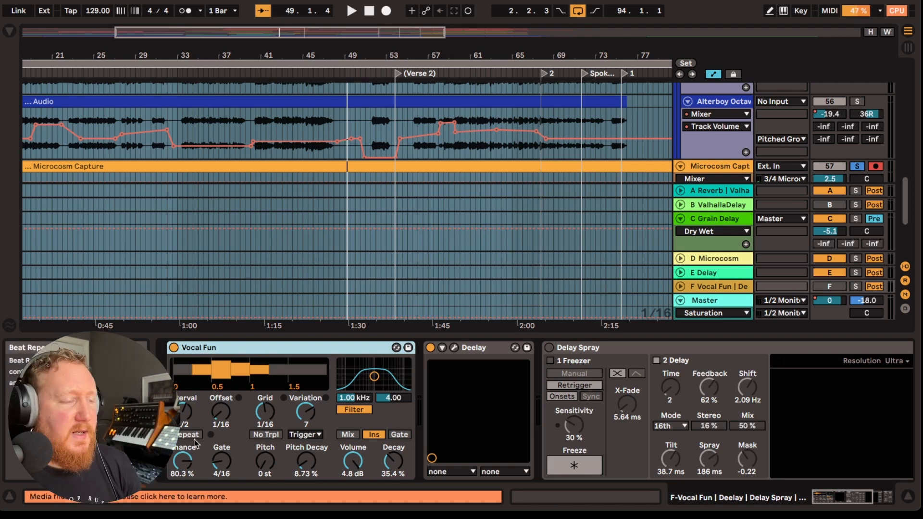
pyautogui.click(454, 348)
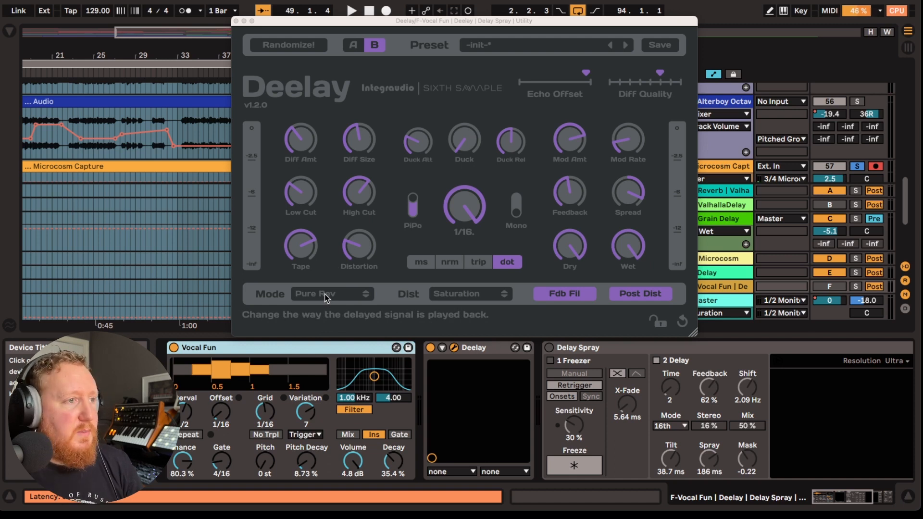
pyautogui.hscroll(3, 524, 355)
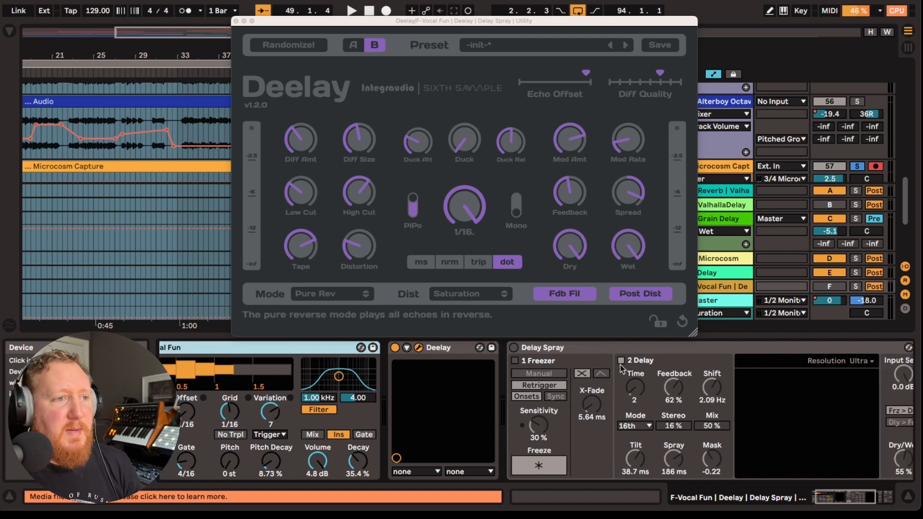
pyautogui.hscroll(-3, 548, 351)
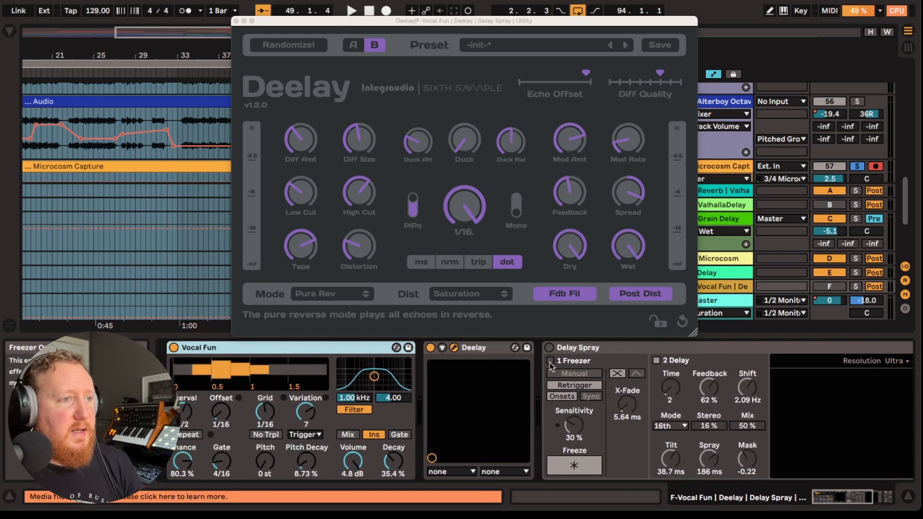
# Solo the F Vocal Fun return and play the song from about bar 15, moving the Deelay window clear of the arrangement.
pyautogui.hscroll(-1, 318, 173)
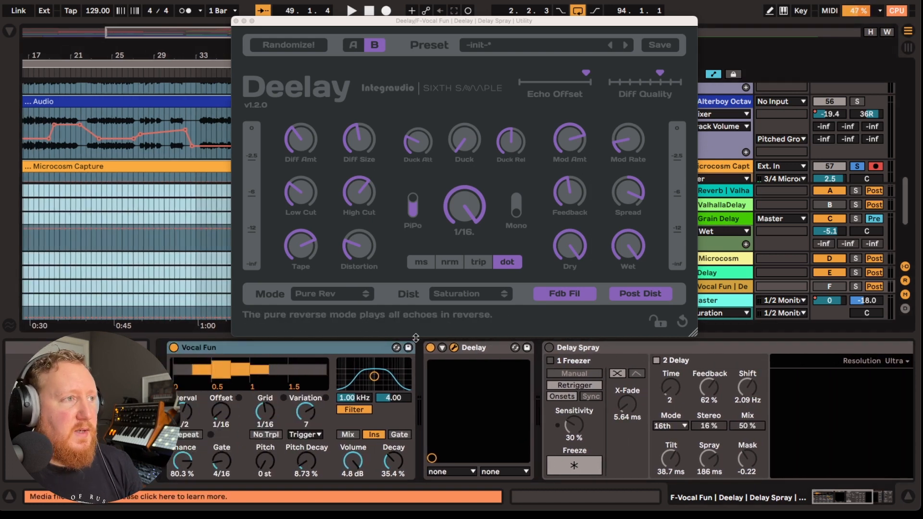
pyautogui.hscroll(-3, 79, 93)
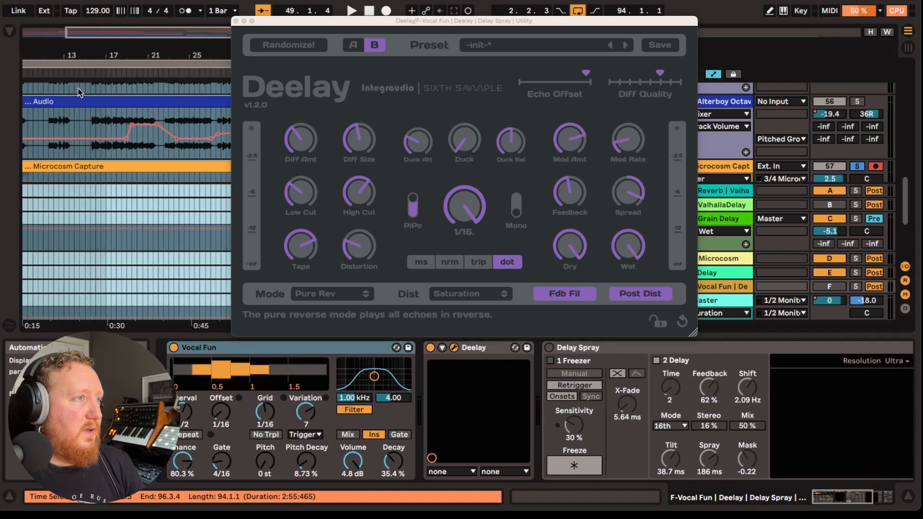
pyautogui.click(855, 287)
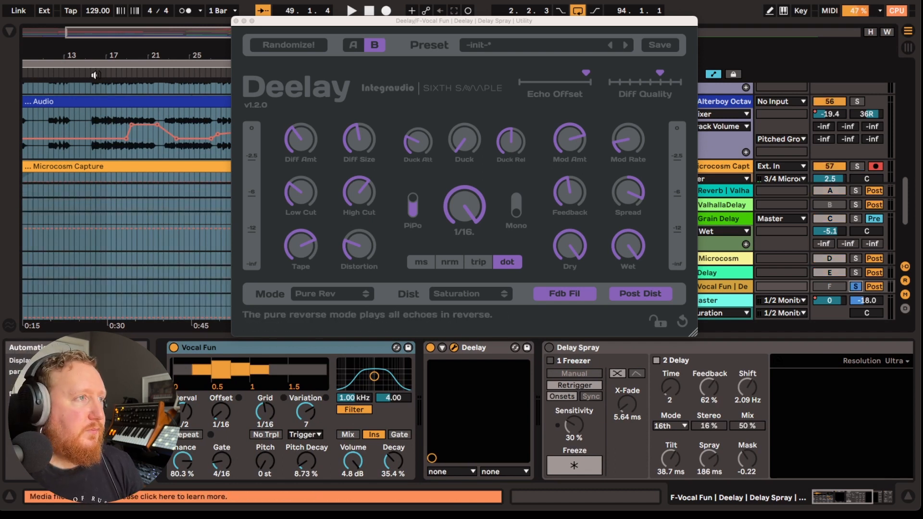
pyautogui.click(90, 70)
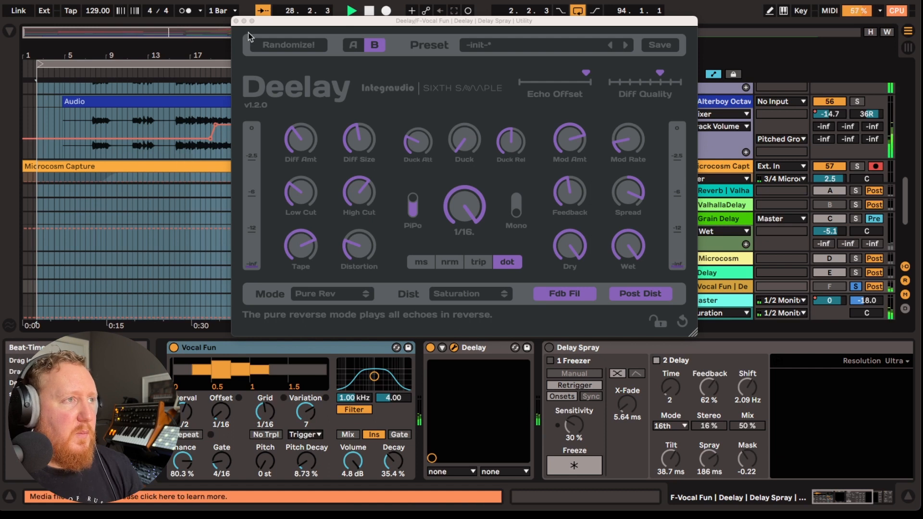
pyautogui.moveTo(268, 23); pyautogui.dragTo(446, 42)
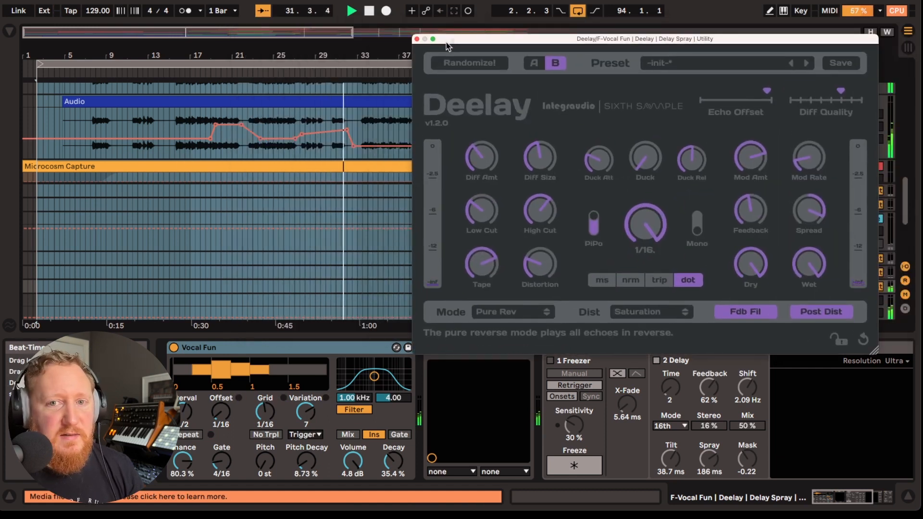